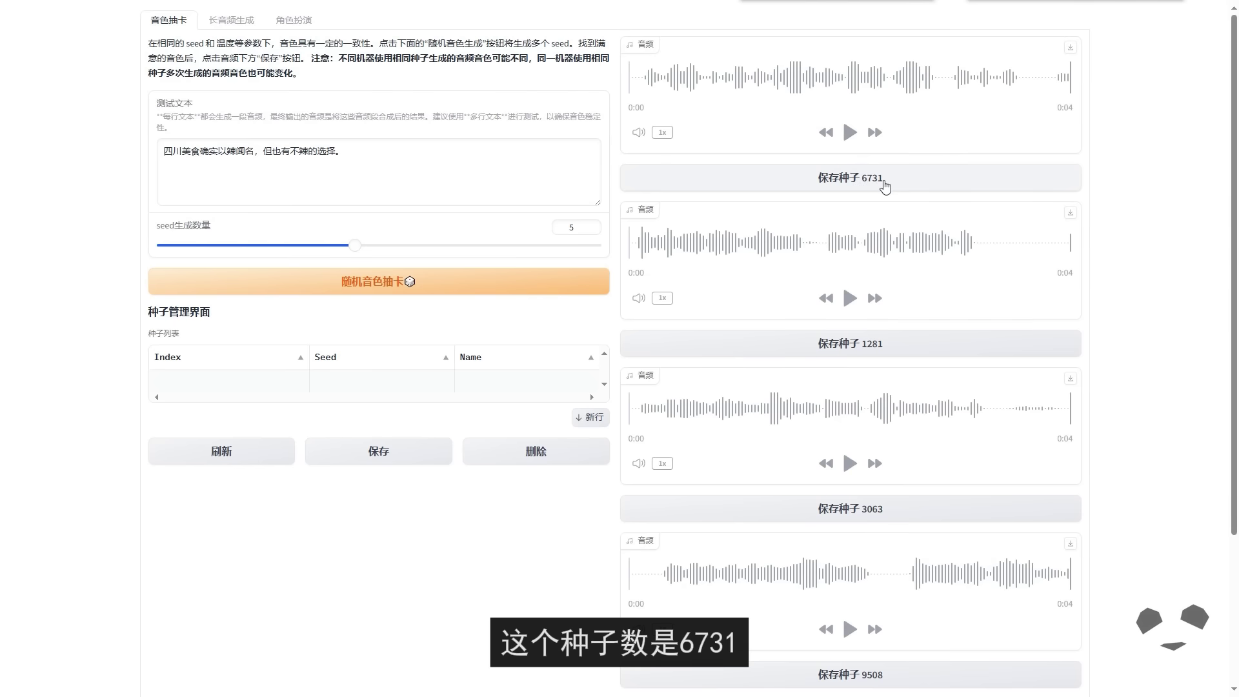
Play the five generated voice samples, seeds 6731, 1281, 3063, 9508 and 380, to compare their timbres
{"action": "left_click", "coordinate": [850, 134]}
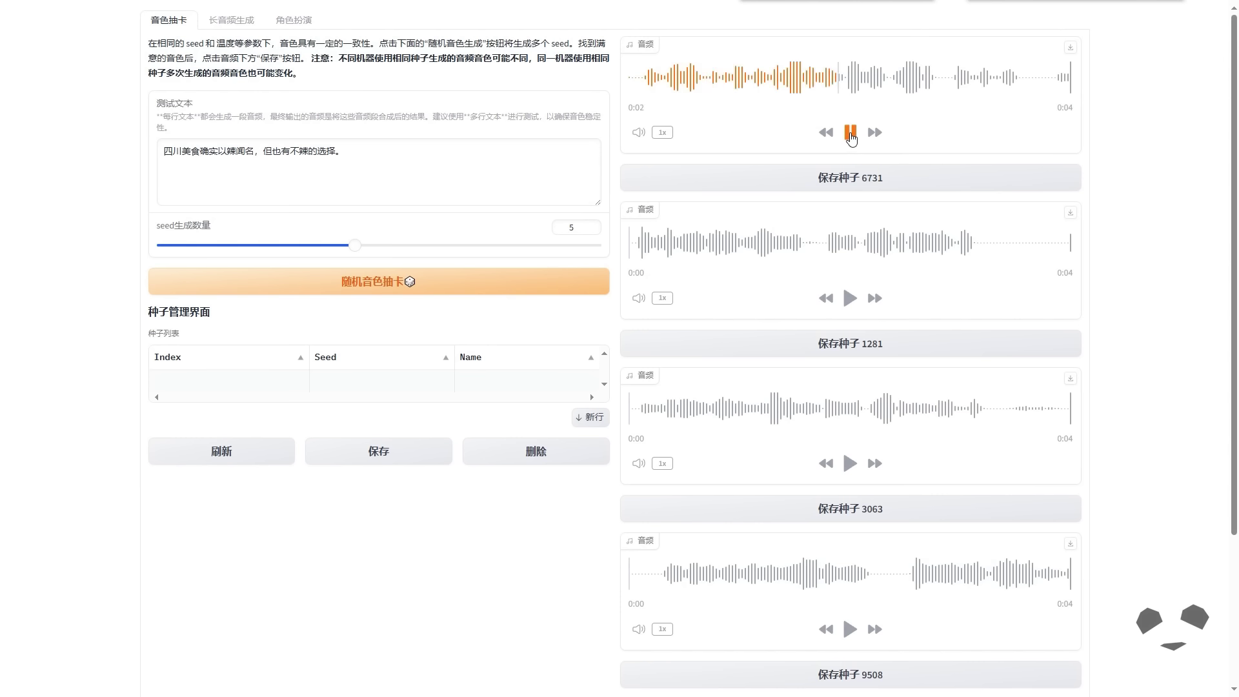
{"action": "left_click", "coordinate": [850, 302]}
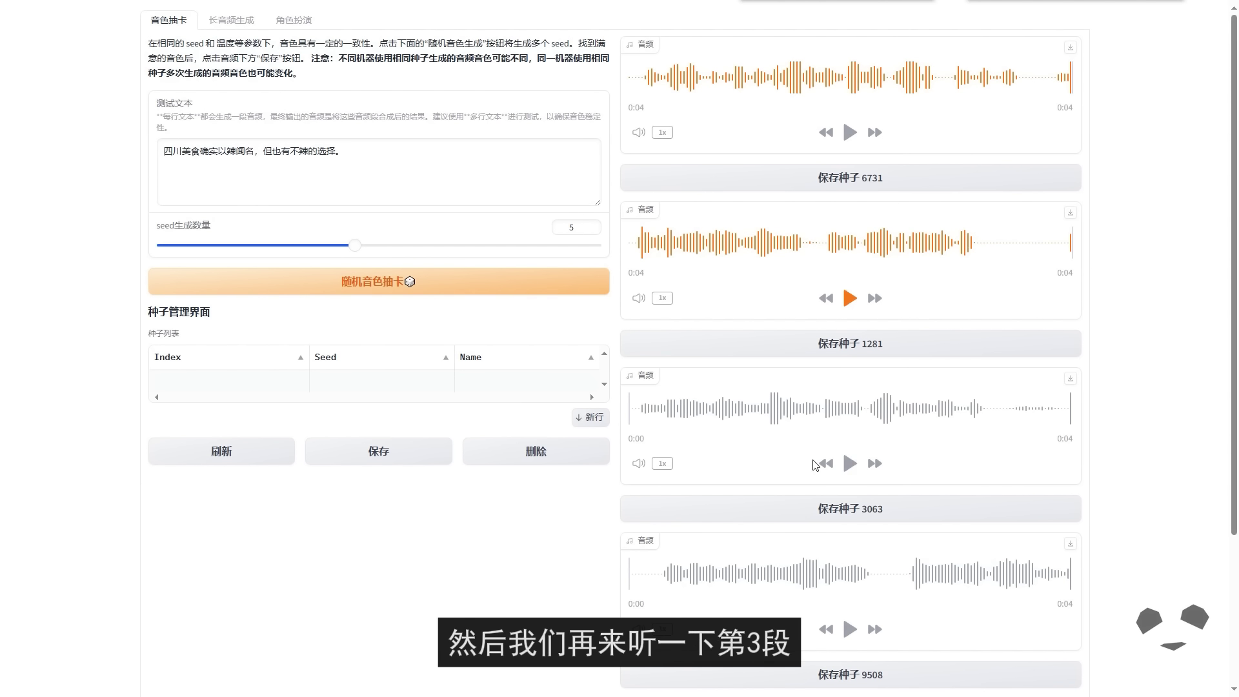
{"action": "left_click", "coordinate": [850, 464]}
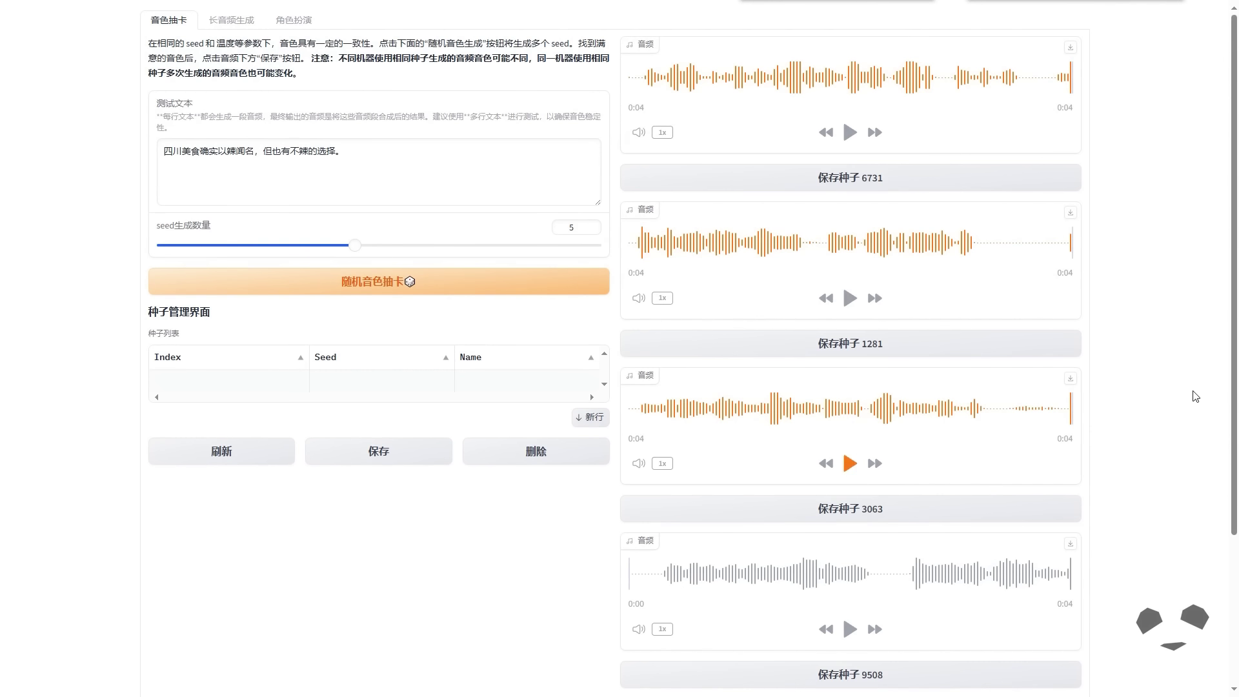
{"action": "scroll", "coordinate": [850, 452], "scroll_direction": "down", "scroll_amount": 3}
{"action": "left_click", "coordinate": [850, 431]}
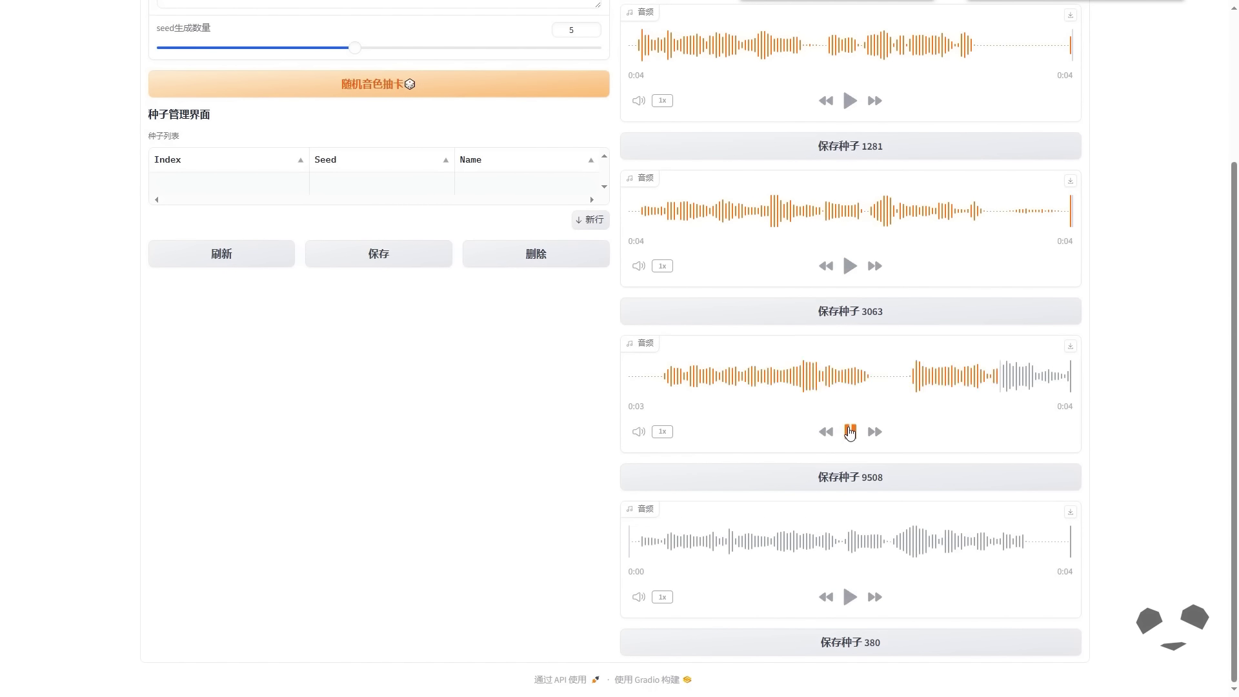
{"action": "left_click", "coordinate": [849, 600]}
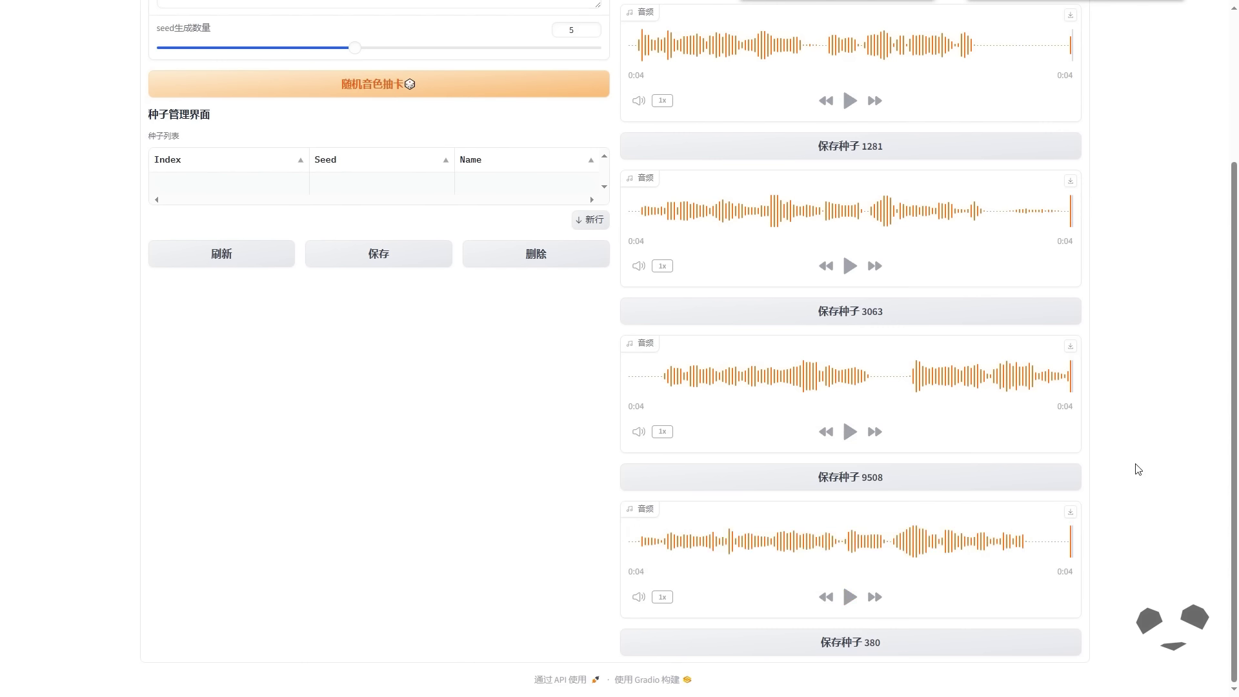
Save the first three generated voices, seeds 6731, 1281 and 3063, to the seed list
{"action": "scroll", "coordinate": [1138, 469], "scroll_direction": "up", "scroll_amount": 3}
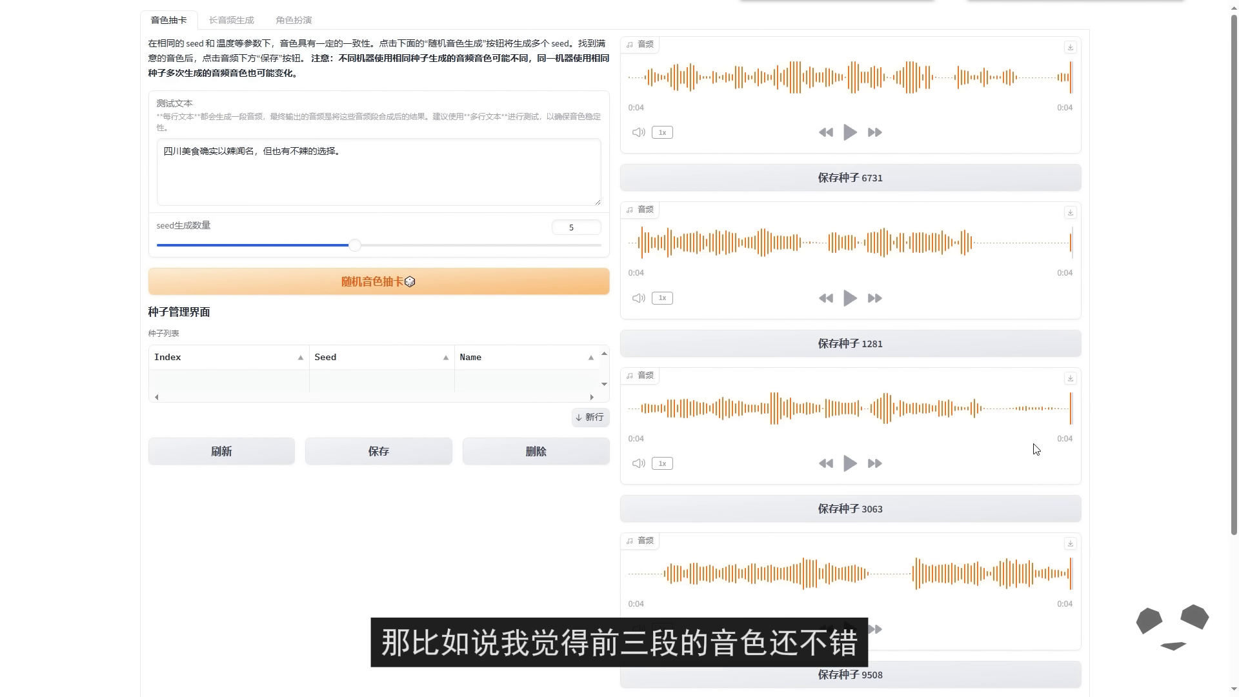
{"action": "left_click", "coordinate": [848, 180]}
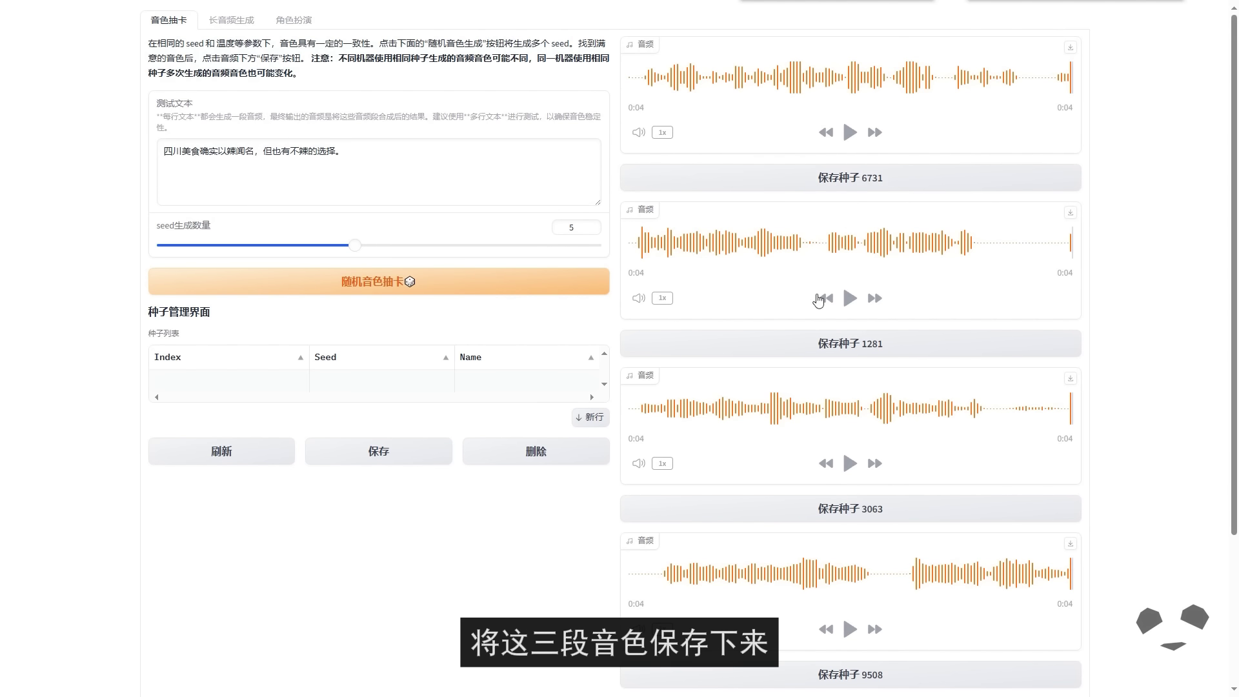
{"action": "left_click", "coordinate": [848, 346]}
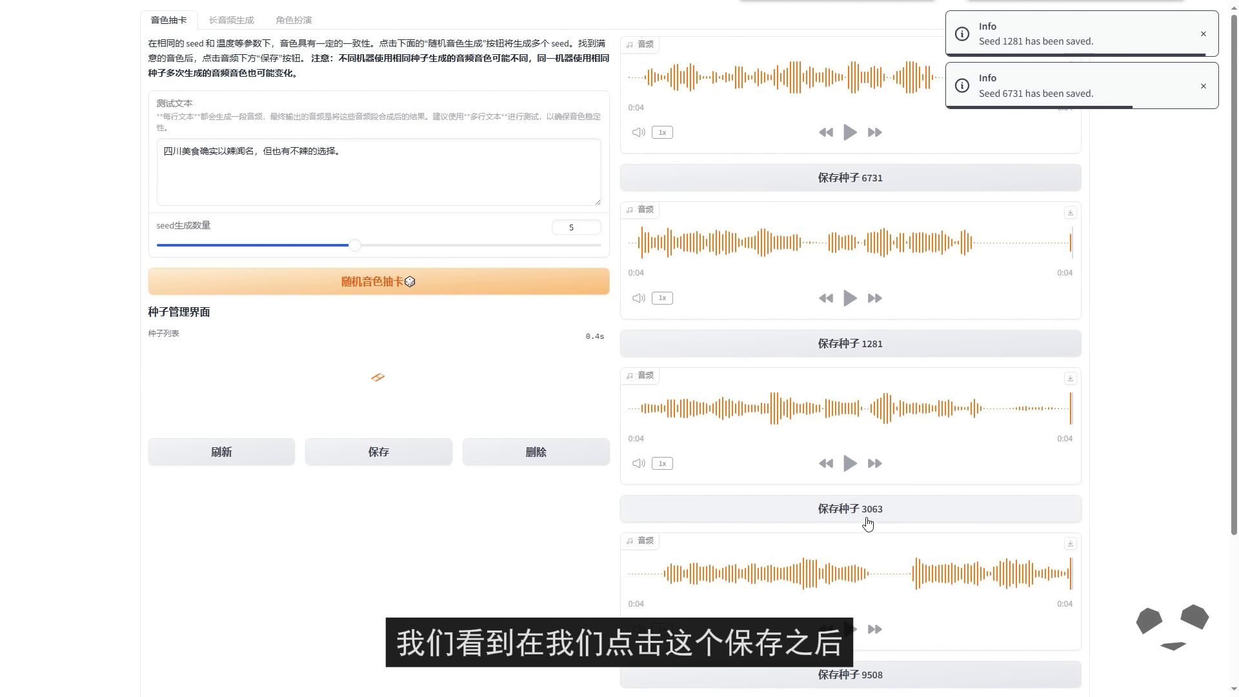
{"action": "left_click", "coordinate": [839, 508]}
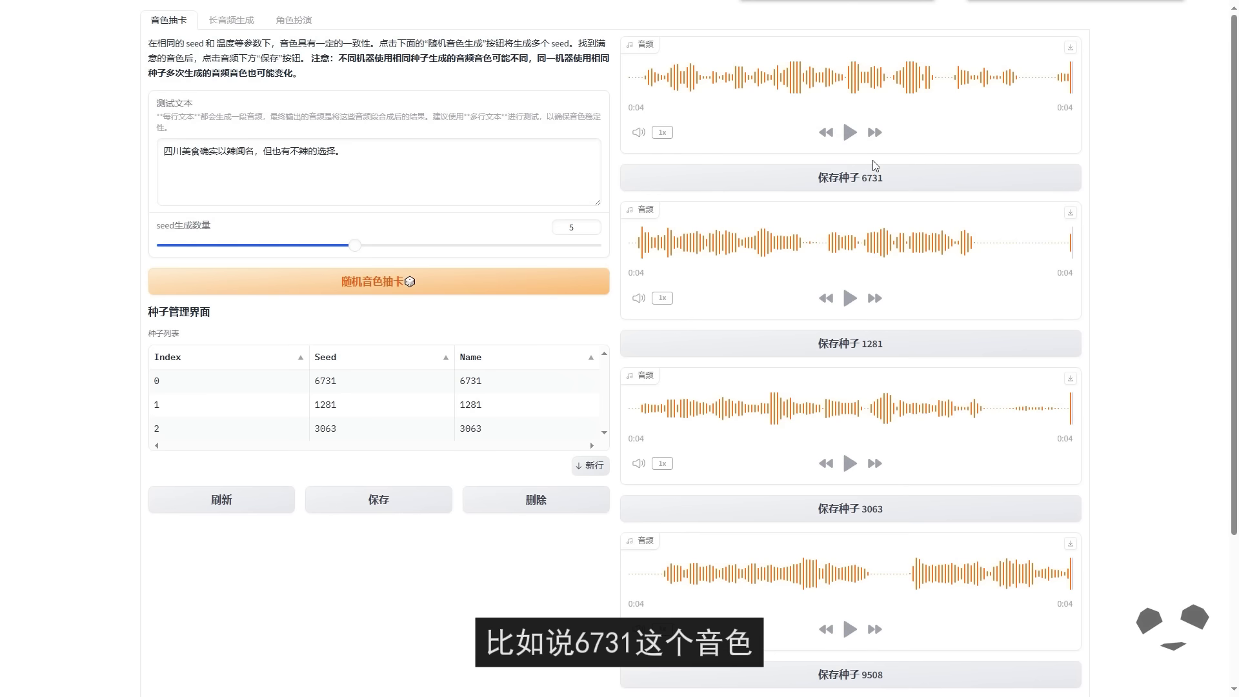
Replay the sample of seed 6731, name that seed "小帅 男" in the seed list and save the list
{"action": "left_click", "coordinate": [851, 134]}
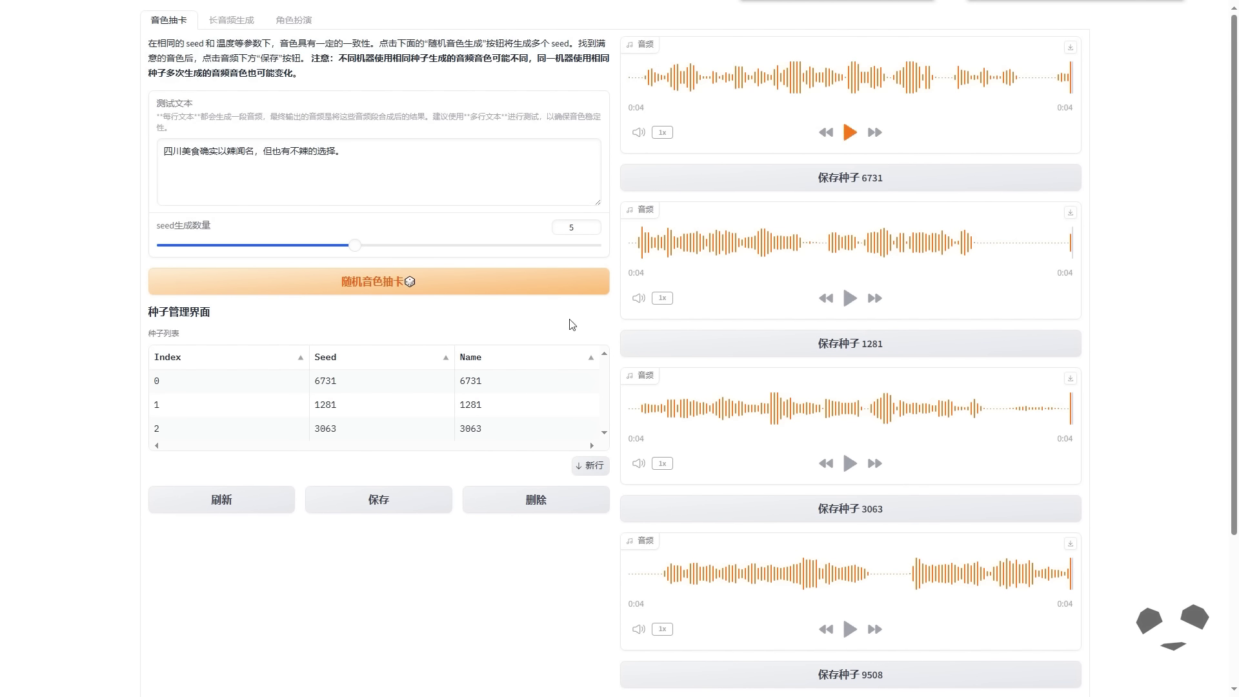
{"action": "left_click", "coordinate": [490, 388]}
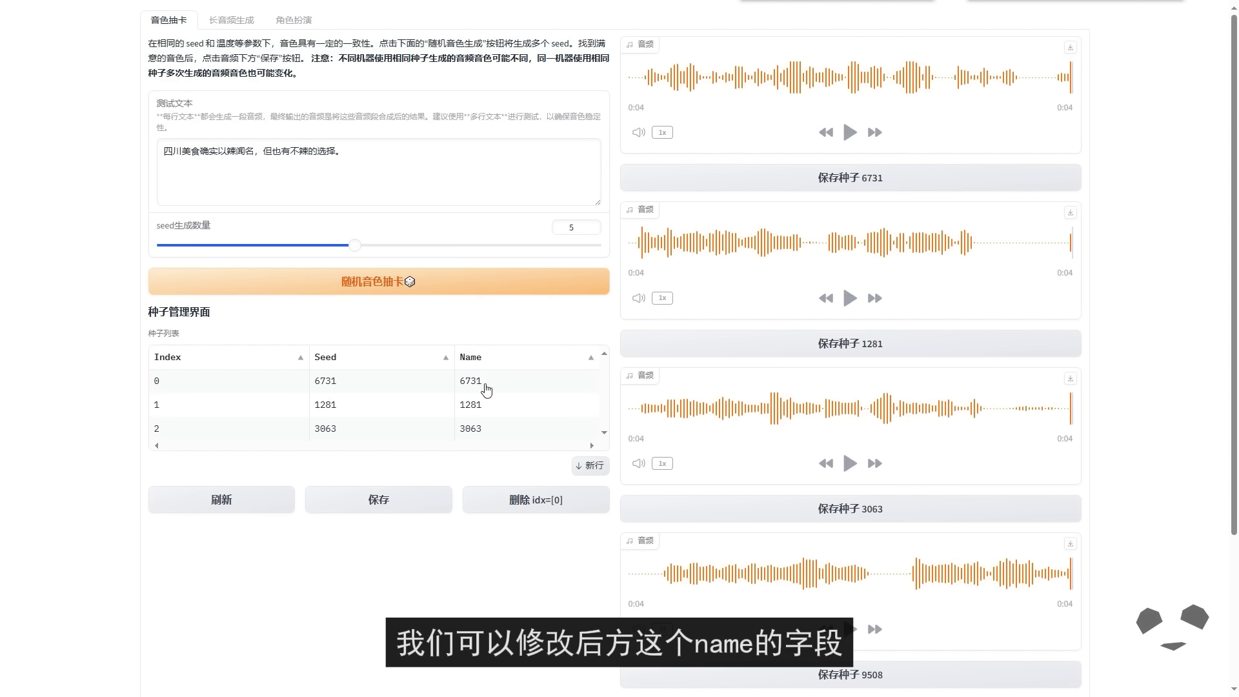
{"action": "double_click", "coordinate": [497, 378]}
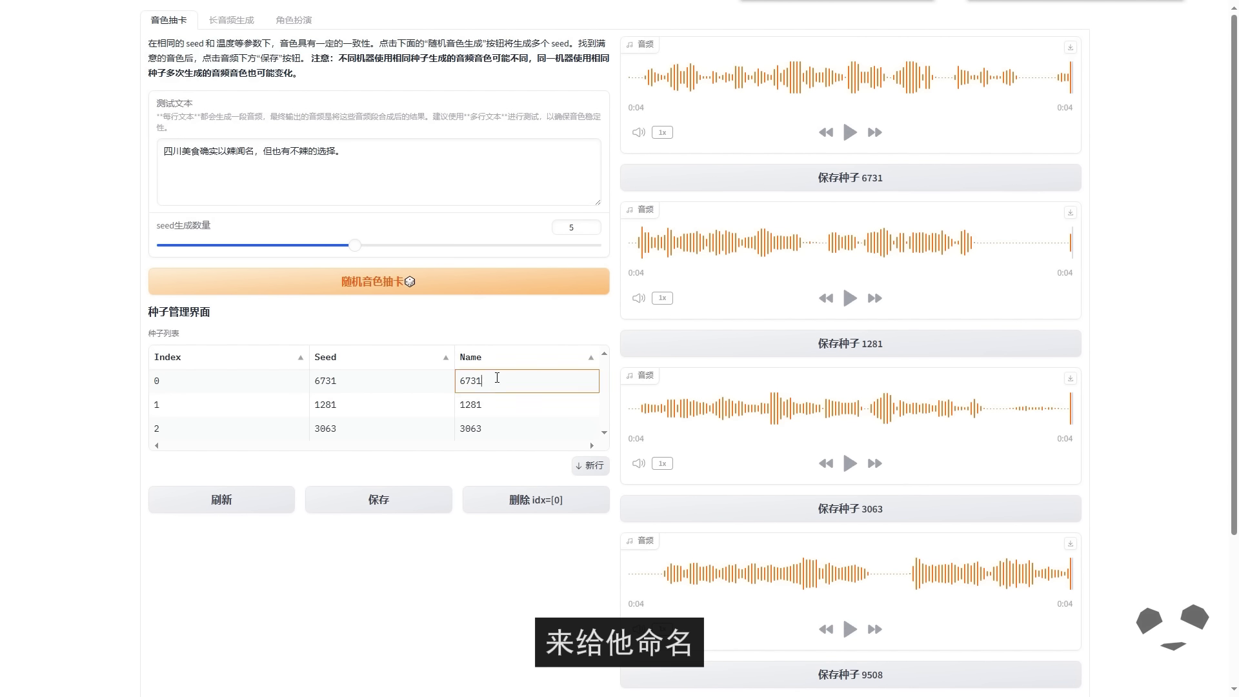
{"action": "key", "text": "ctrl+a"}
{"action": "type", "text": "小帅男"}
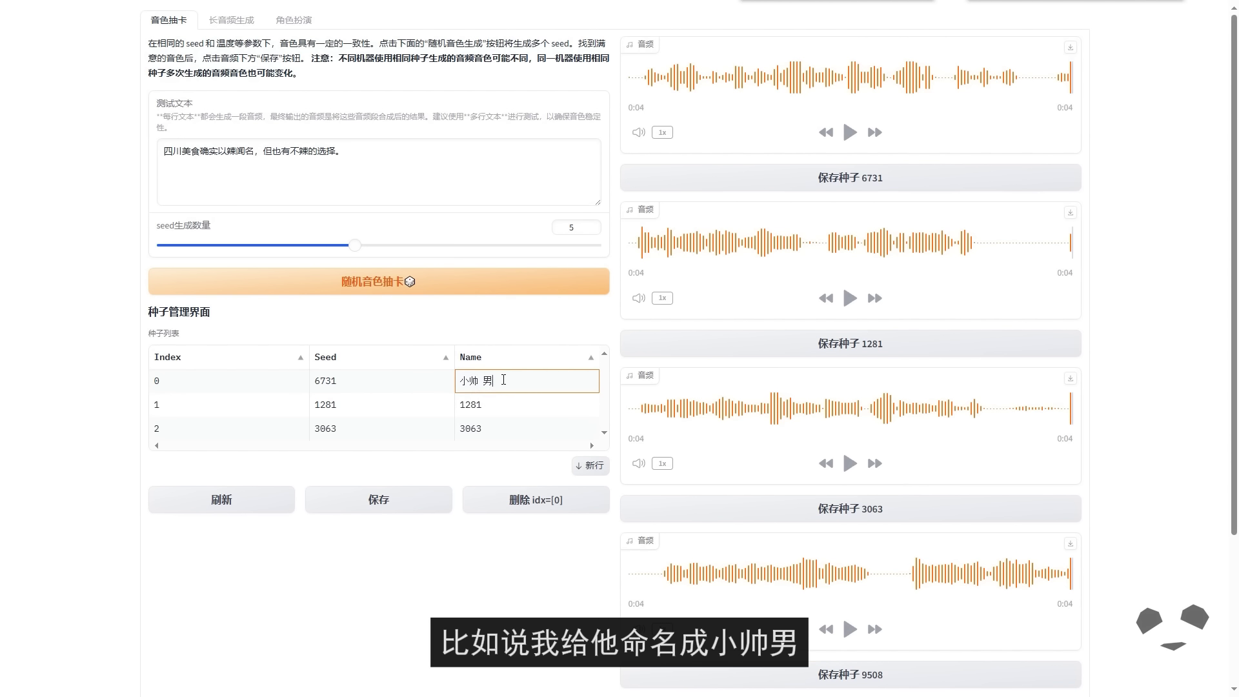
{"action": "left_click", "coordinate": [409, 502]}
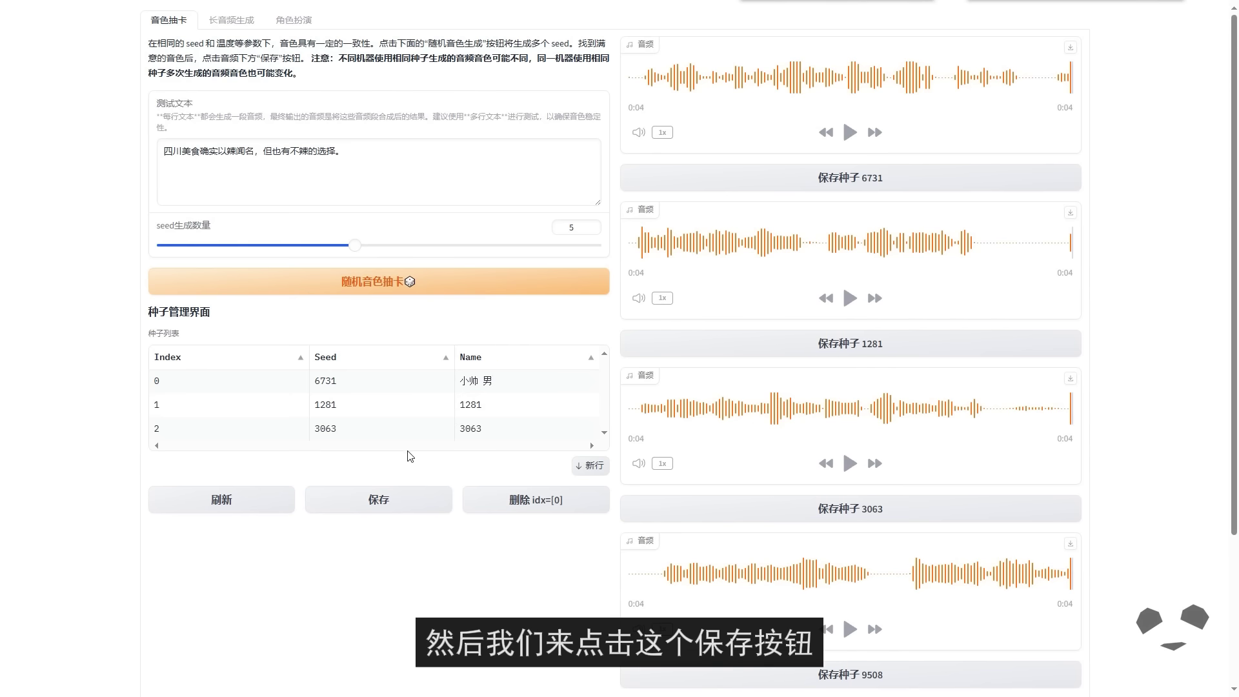
Name seed 1281 "小美 女" and seed 3063 "小花 女" in the seed list and save the list
{"action": "left_click", "coordinate": [510, 405]}
{"action": "type", "text": "小美 女"}
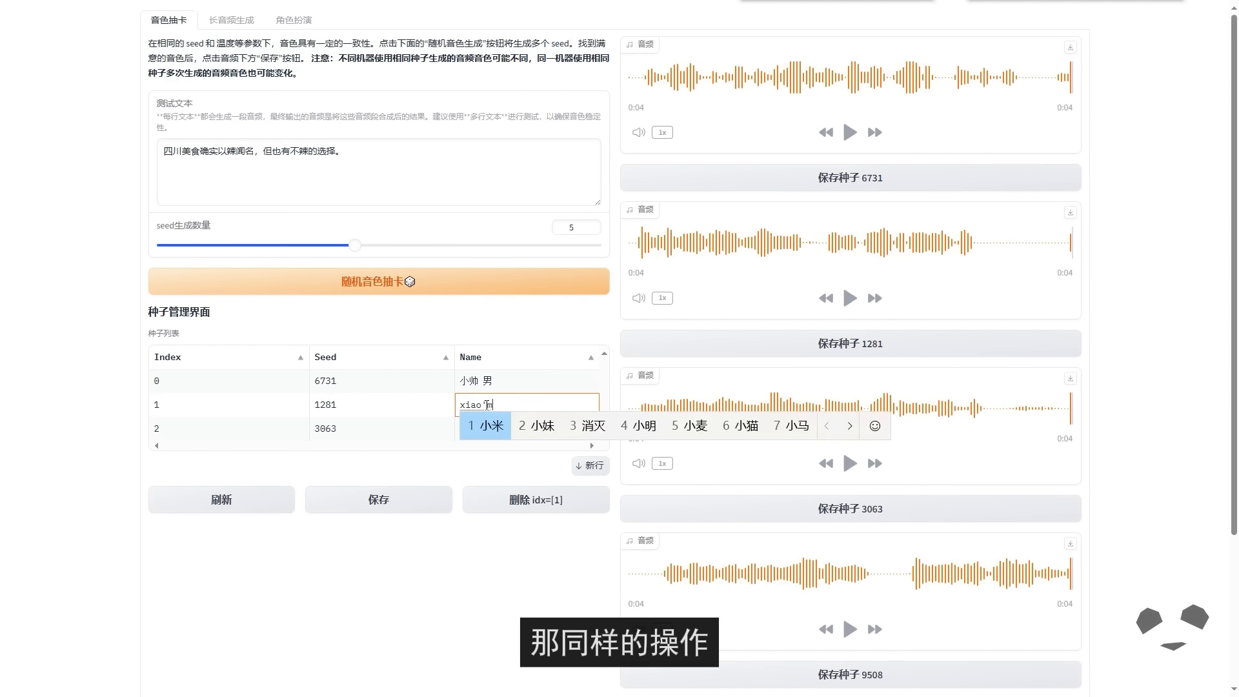
{"action": "left_click", "coordinate": [526, 429]}
{"action": "type", "text": "xiao"}
{"action": "key", "text": "space"}
{"action": "type", "text": "花 女"}
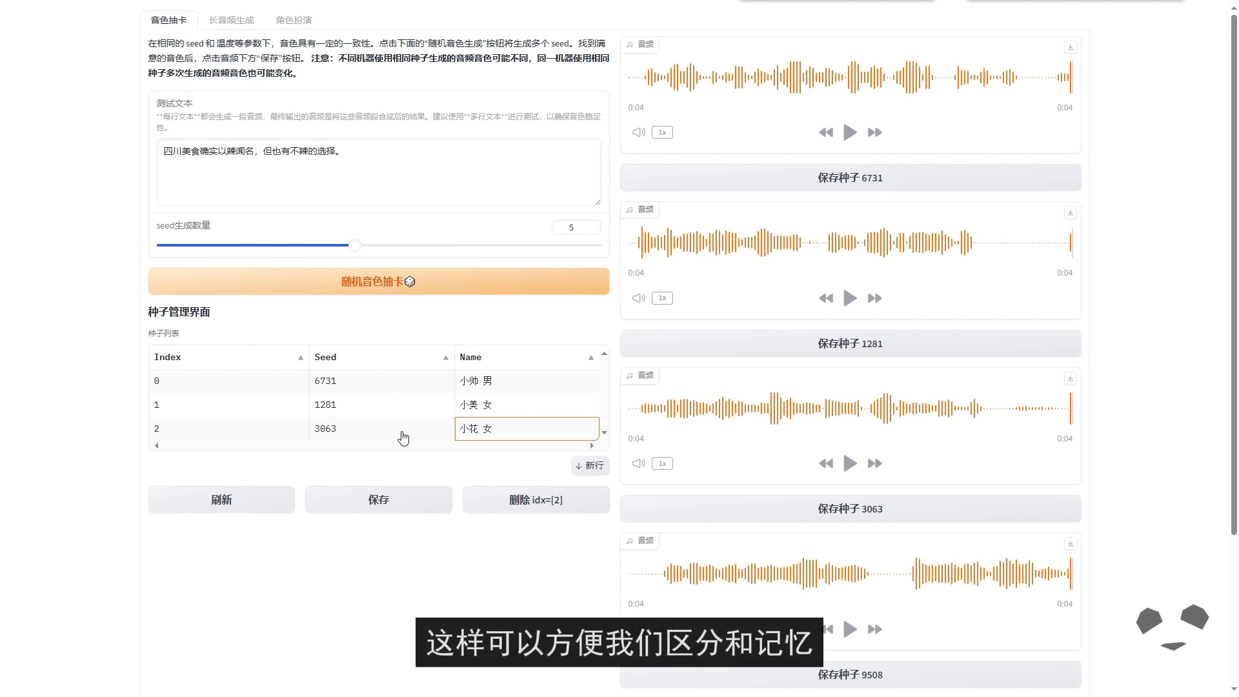
{"action": "left_click", "coordinate": [397, 501]}
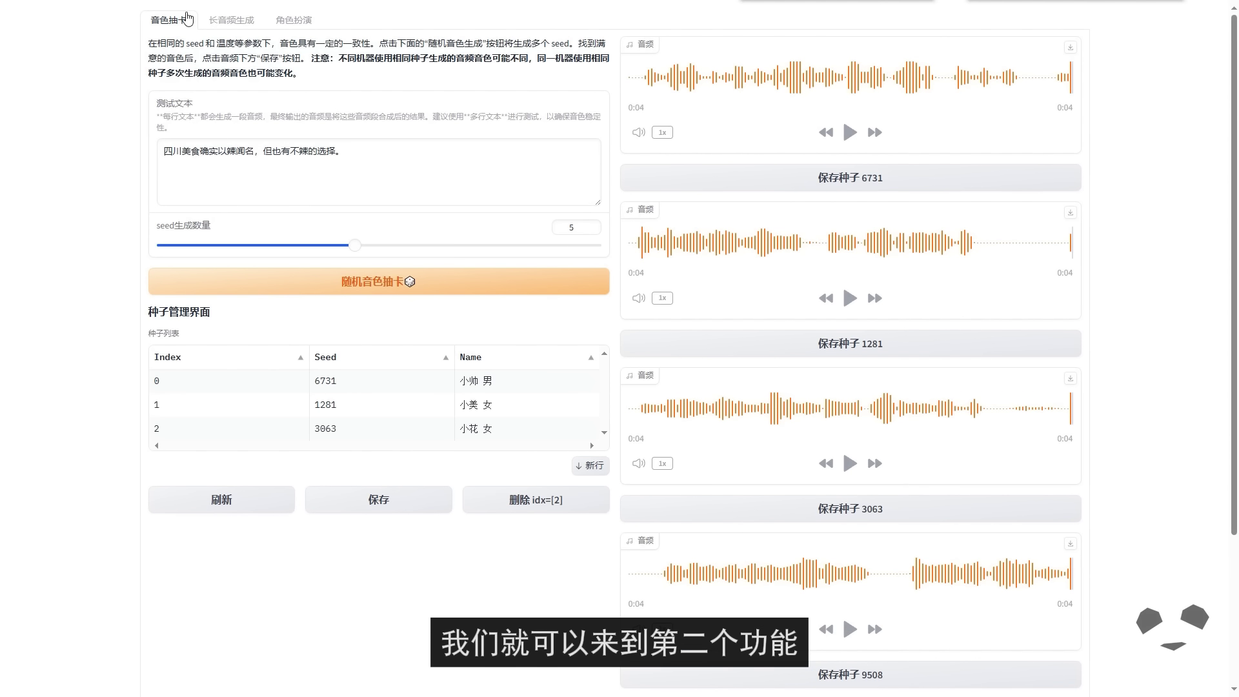
In long audio generation (长音频生成), replace the reading text with the role-play passage beginning "角色扮演这边顾名思义"
{"action": "left_click", "coordinate": [231, 20]}
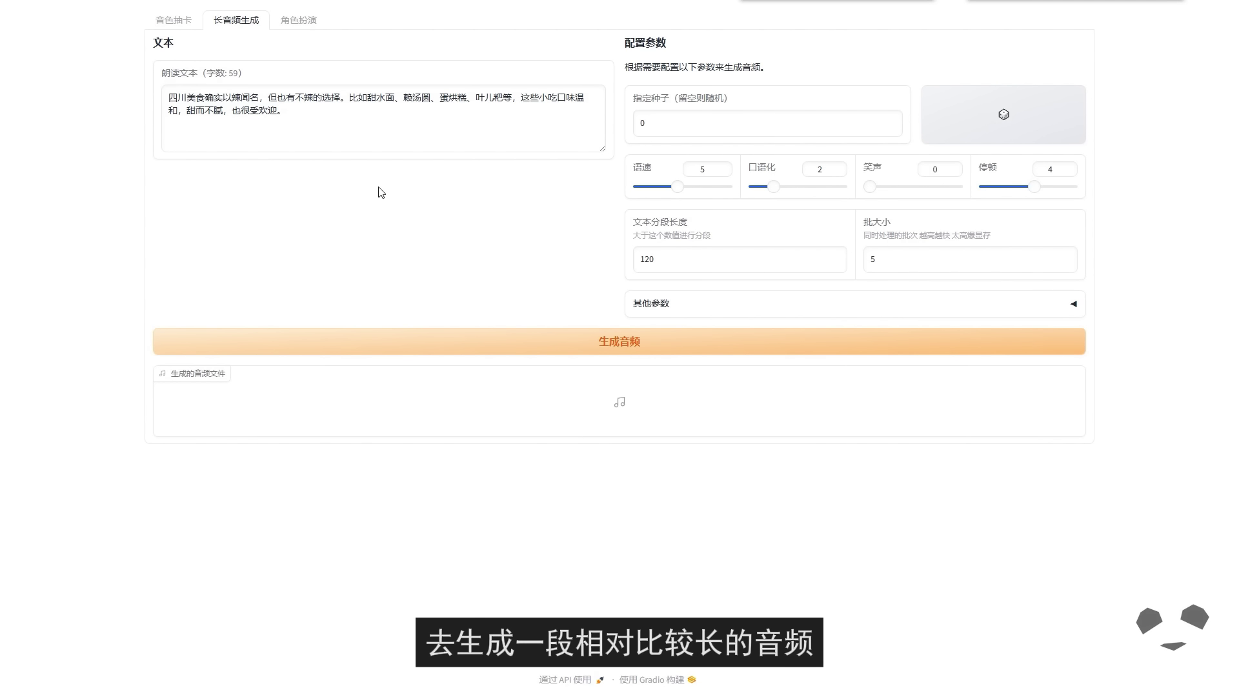
{"action": "key", "text": "ctrl+a"}
{"action": "type", "text": "角色扮演这边顾名思义是我们可以用不同的CHATtts生成的音色去扮演不同的角色进行对话，比如说我们设置三个角色来玩狼人杀，或者搞一个老师的声音给我们讲软件硬化  那说到这里兄弟们我有一个大胆的想法。  好我们是一个正经的频道。那因为这个角色扮演模块需要调用大语言模型的API，所以我这里就不做演示。有兴趣的小伙伴也可以自行尝试。"}
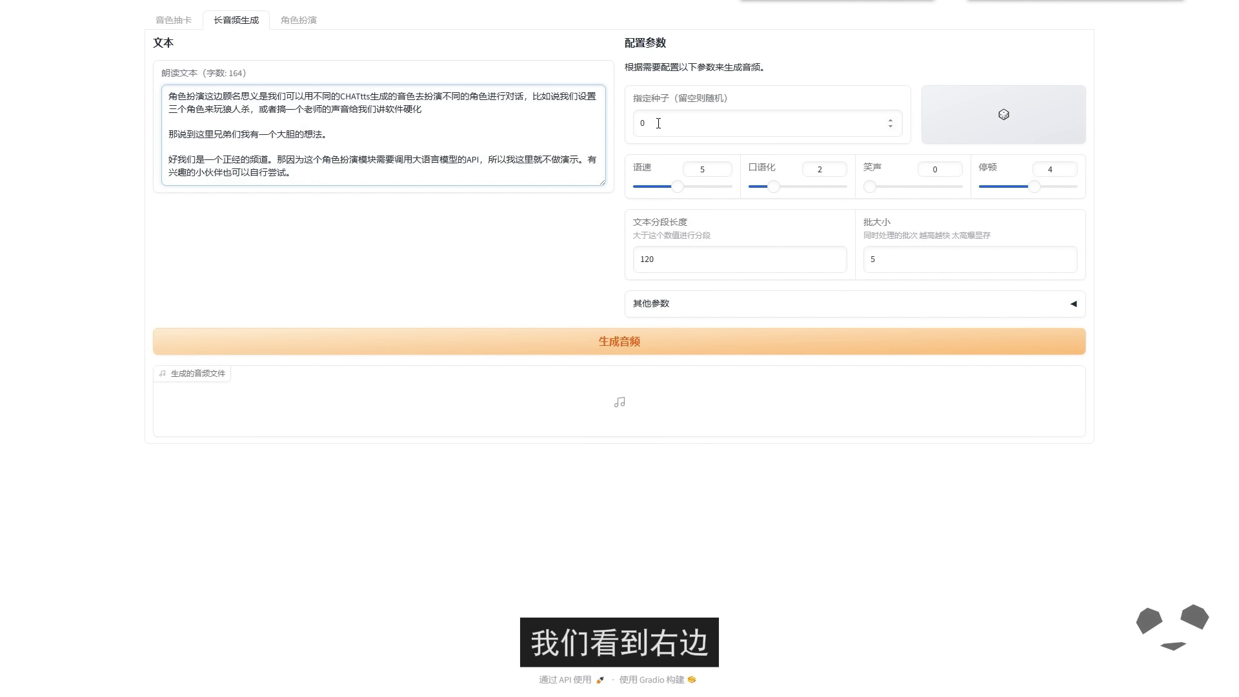
Copy seed 6731 from the saved seed list and use it as the specified seed (指定种子) for the long audio
{"action": "left_click", "coordinate": [173, 20]}
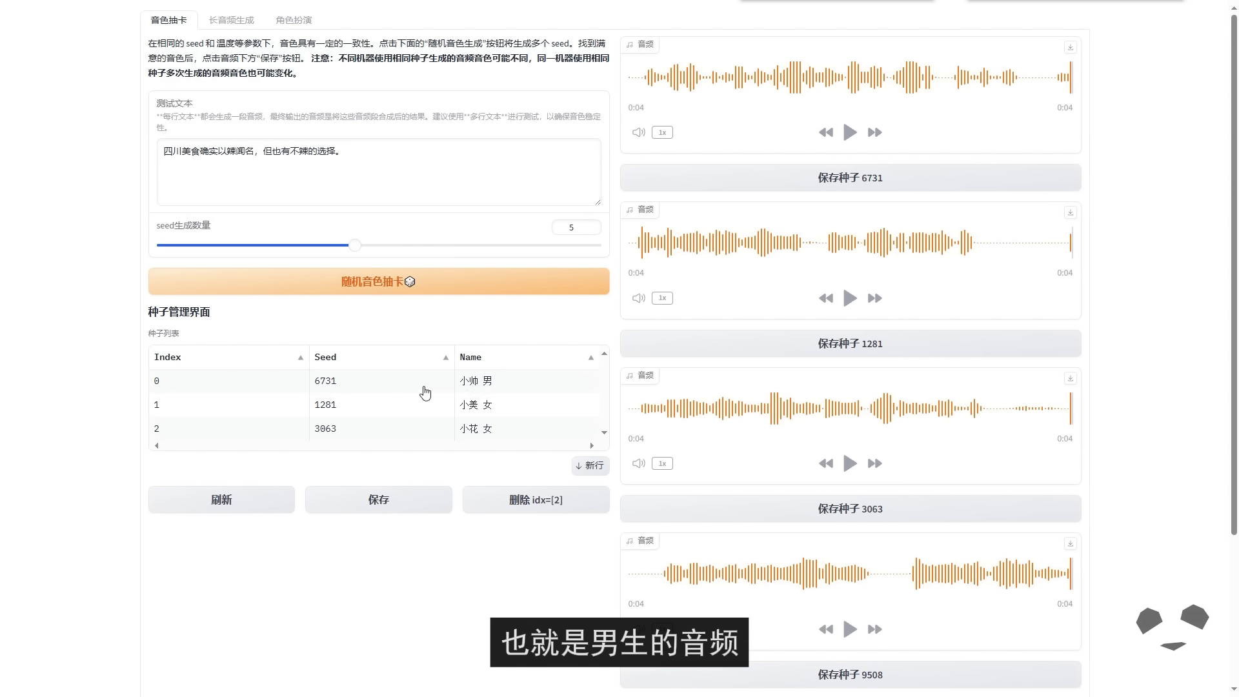
{"action": "left_click_drag", "start_coordinate": [344, 382], "coordinate": [297, 384]}
{"action": "key", "text": "ctrl+c"}
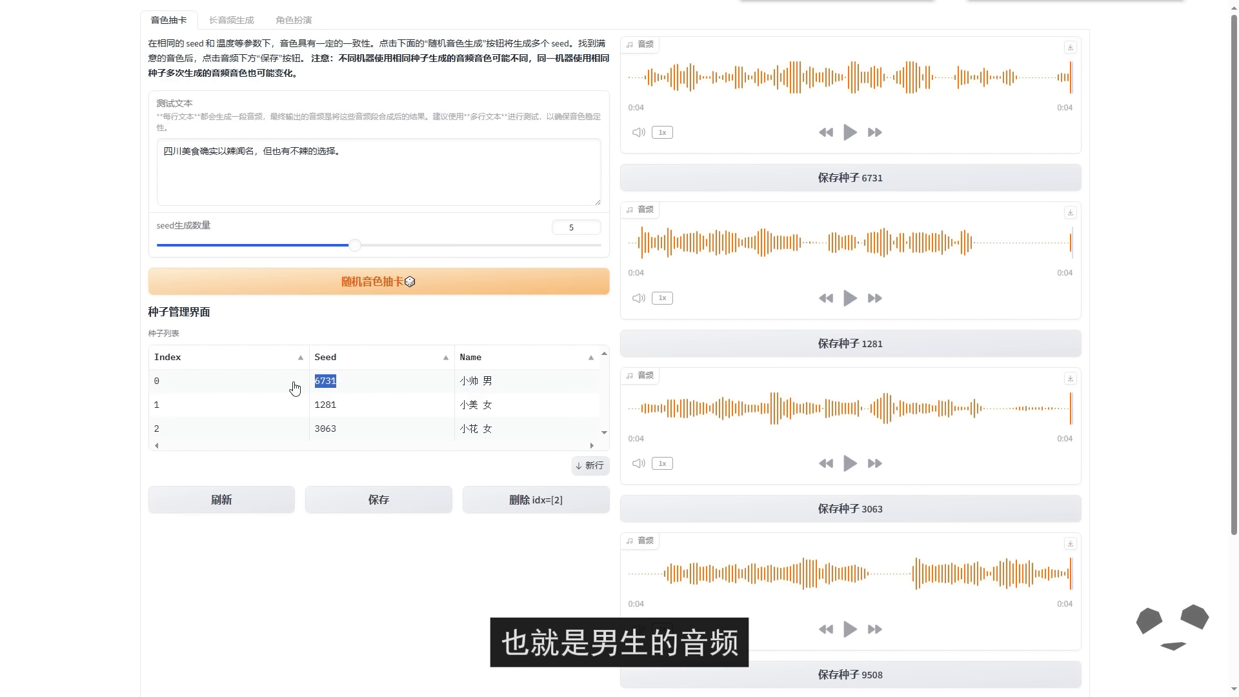
{"action": "left_click", "coordinate": [245, 25]}
{"action": "left_click", "coordinate": [642, 123]}
{"action": "key", "text": "ctrl+v"}
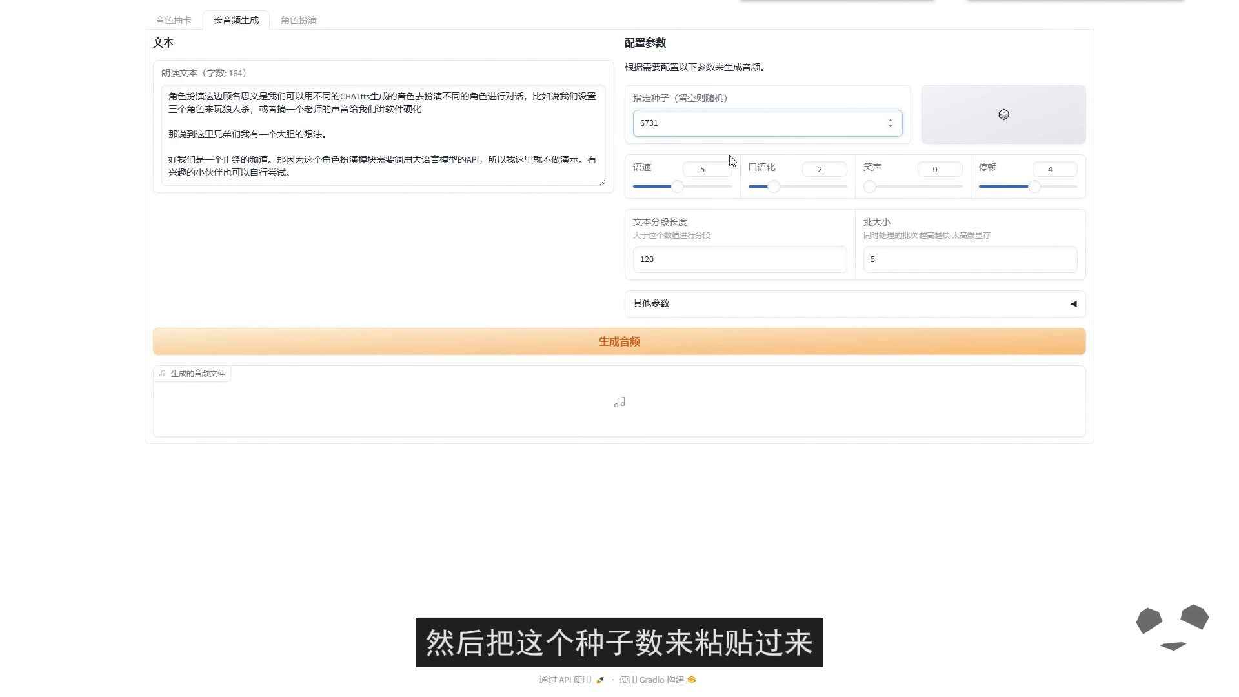
Expand the other parameters (其他参数), keep the default settings and generate the long audio
{"action": "left_click", "coordinate": [868, 201]}
{"action": "left_click", "coordinate": [942, 311]}
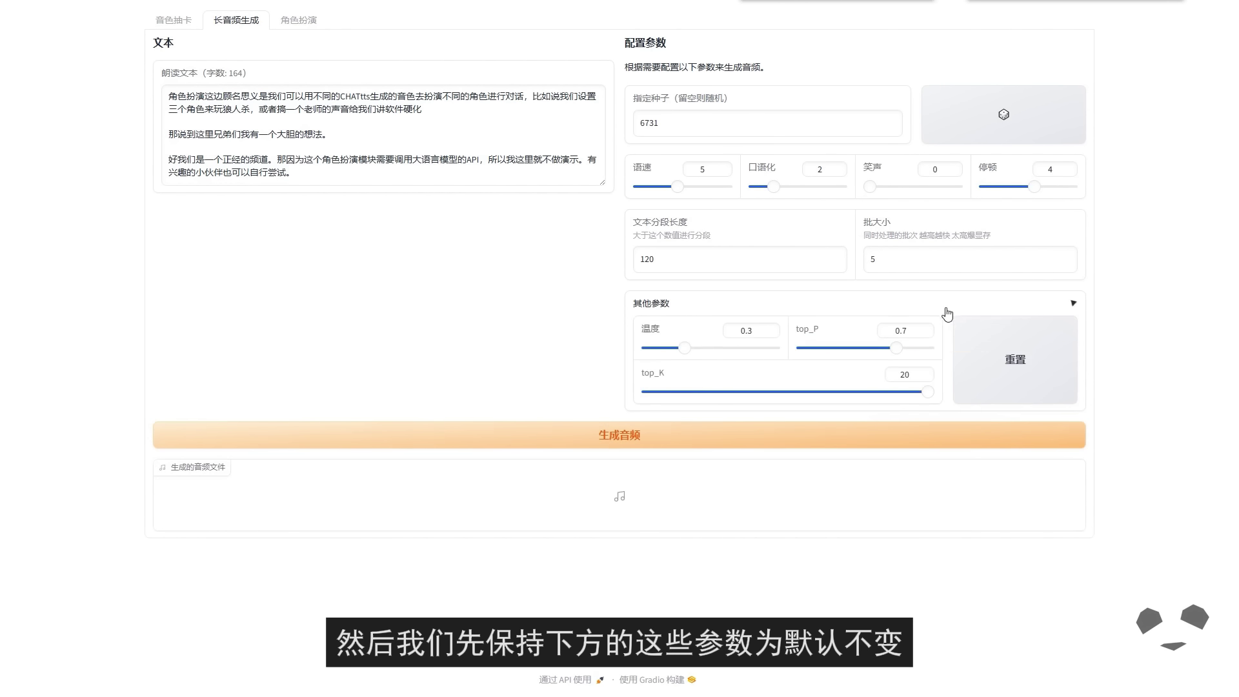
{"action": "left_click", "coordinate": [567, 449]}
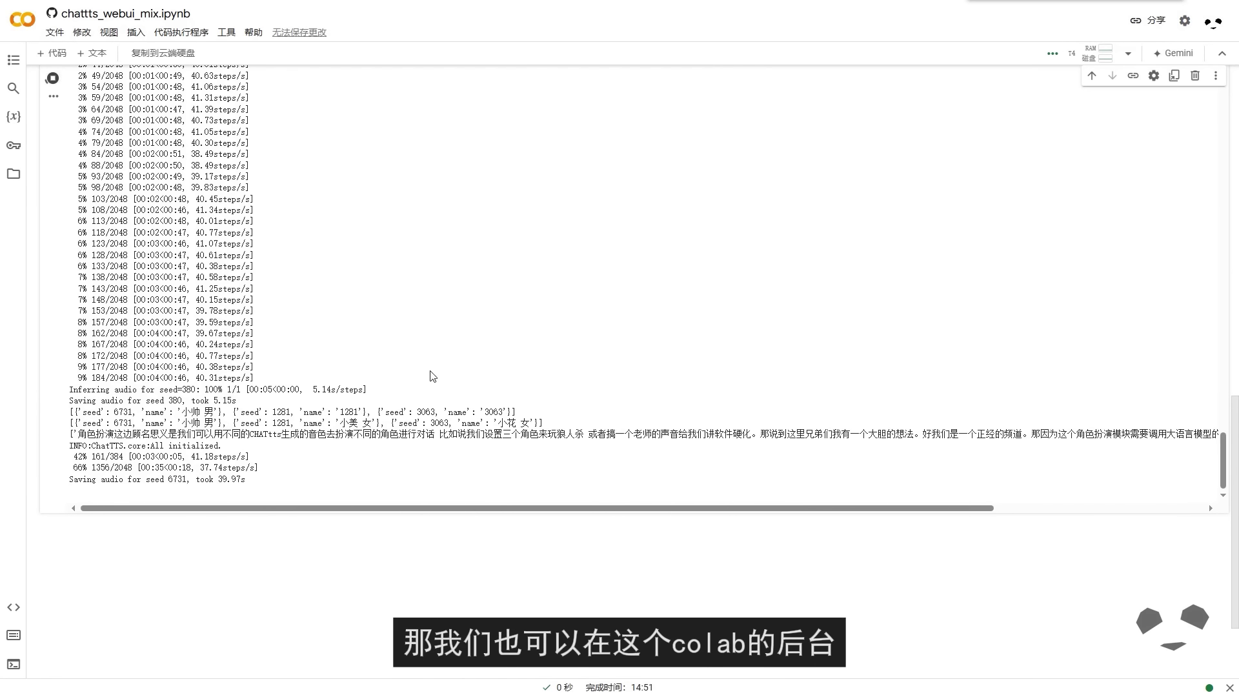
Locate the generated seed 6731 audio among the Colab notebook's files, and play the long audio back in the ChatTTS web interface
{"action": "left_click", "coordinate": [12, 175]}
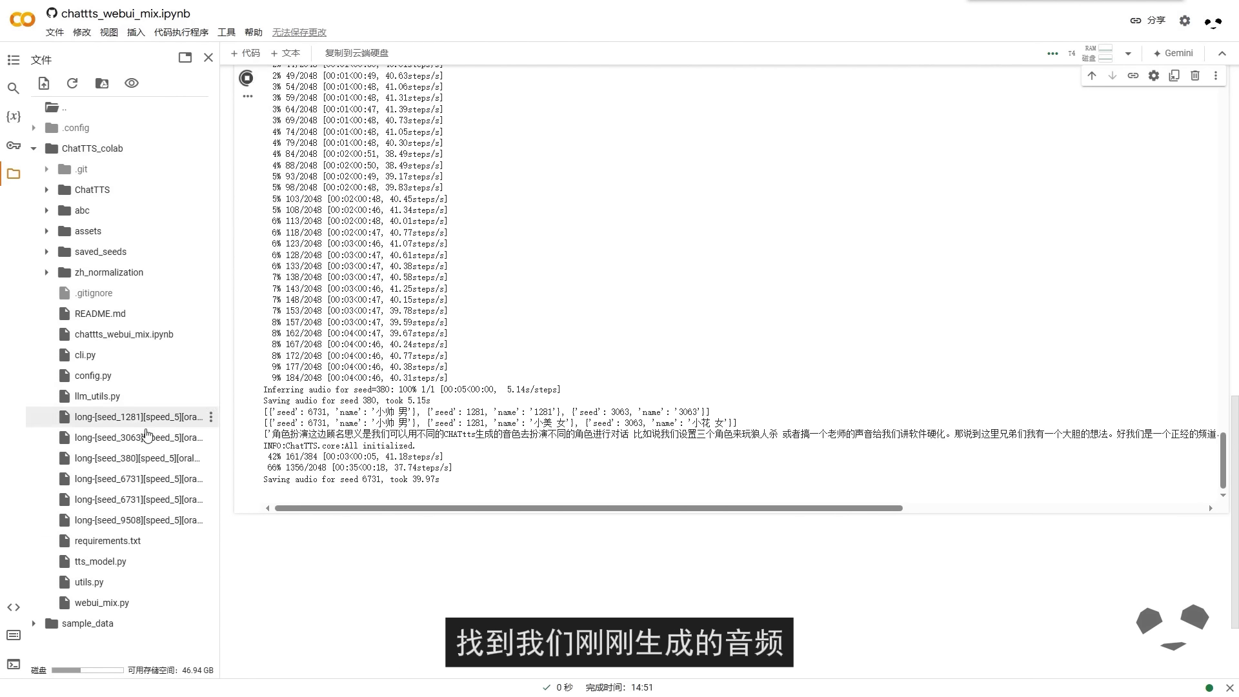
{"action": "right_click", "coordinate": [146, 506]}
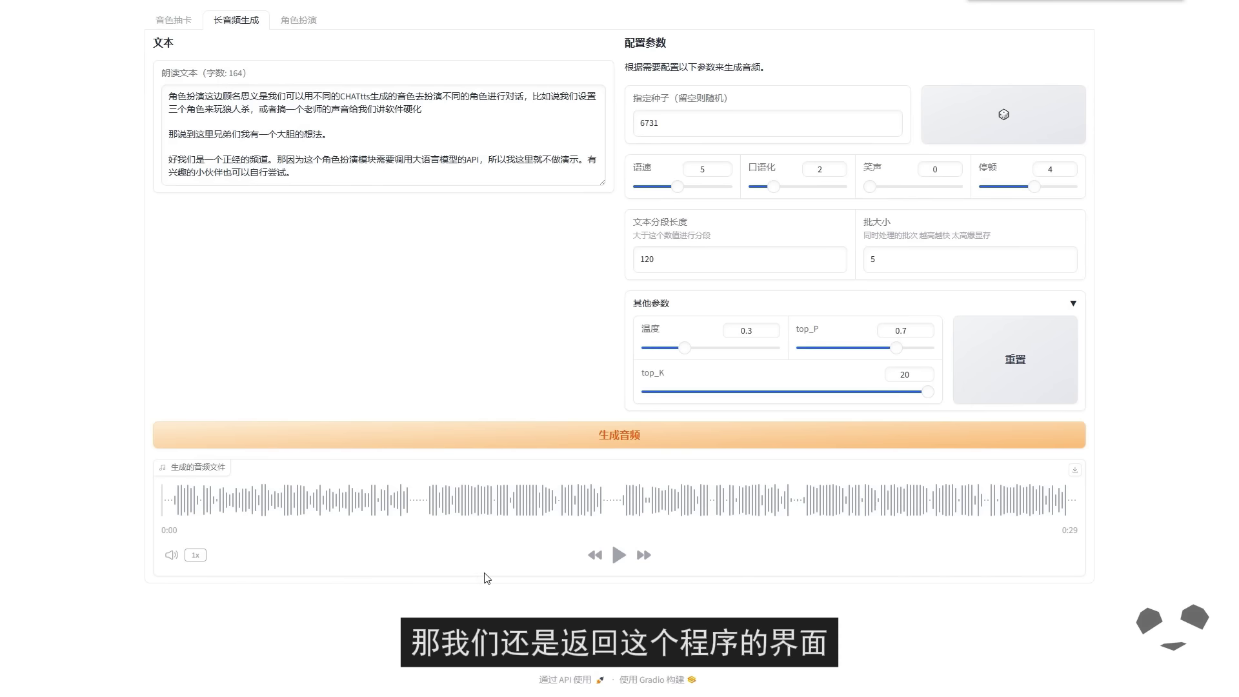
{"action": "left_click", "coordinate": [619, 555]}
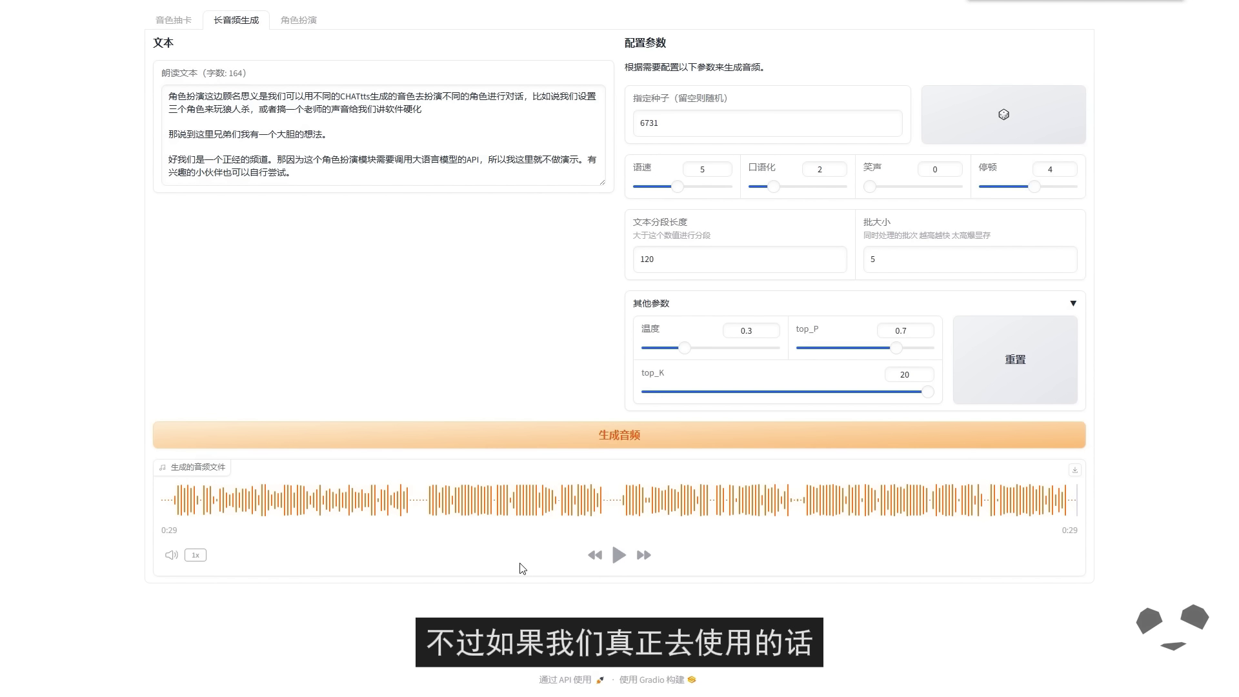
{"action": "double_click", "coordinate": [355, 97]}
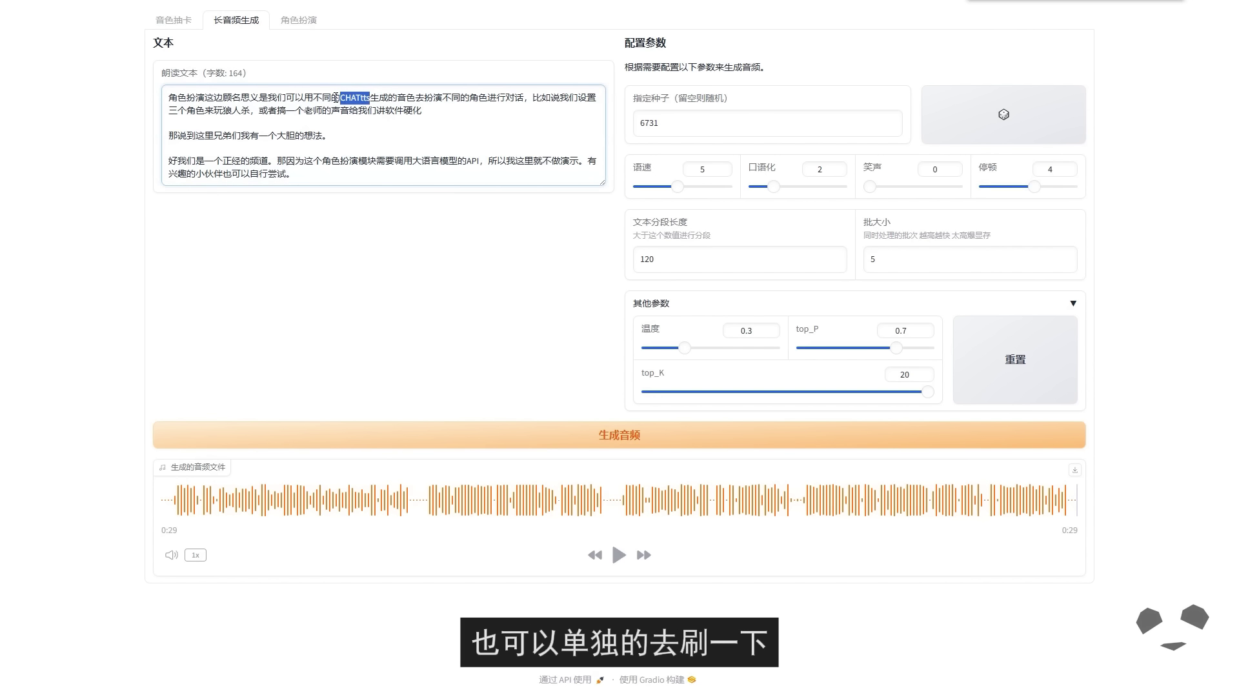
{"action": "triple_click", "coordinate": [360, 115]}
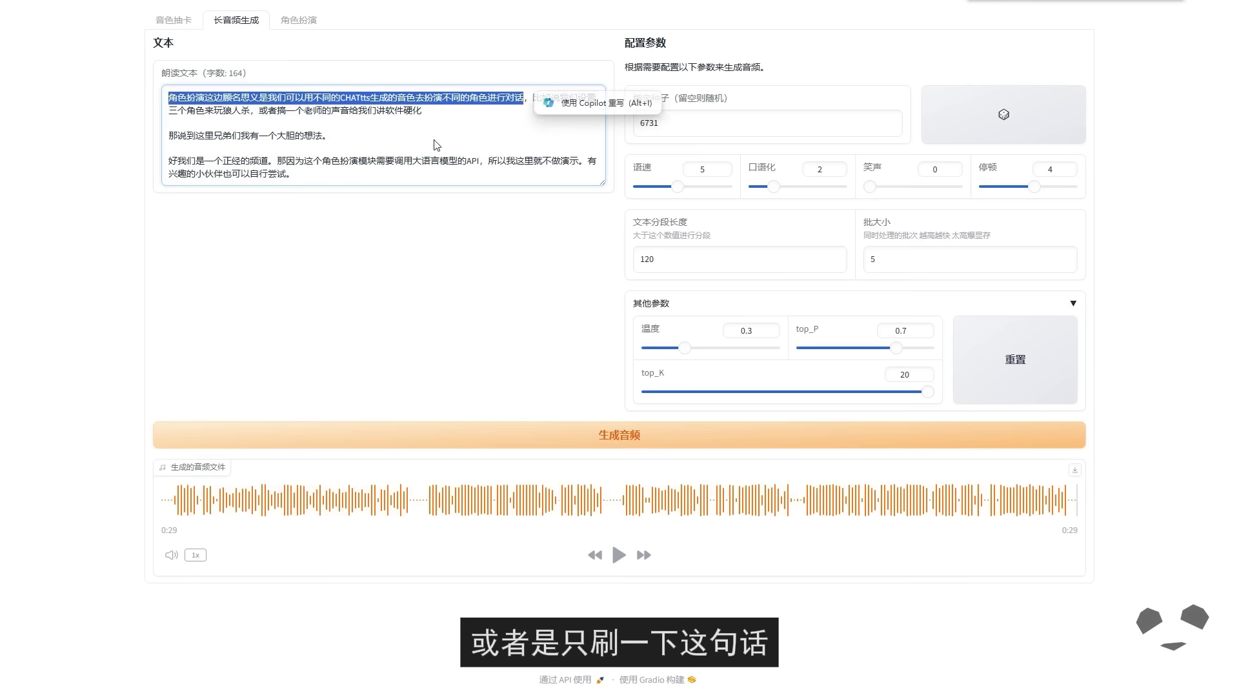
{"action": "left_click", "coordinate": [473, 113]}
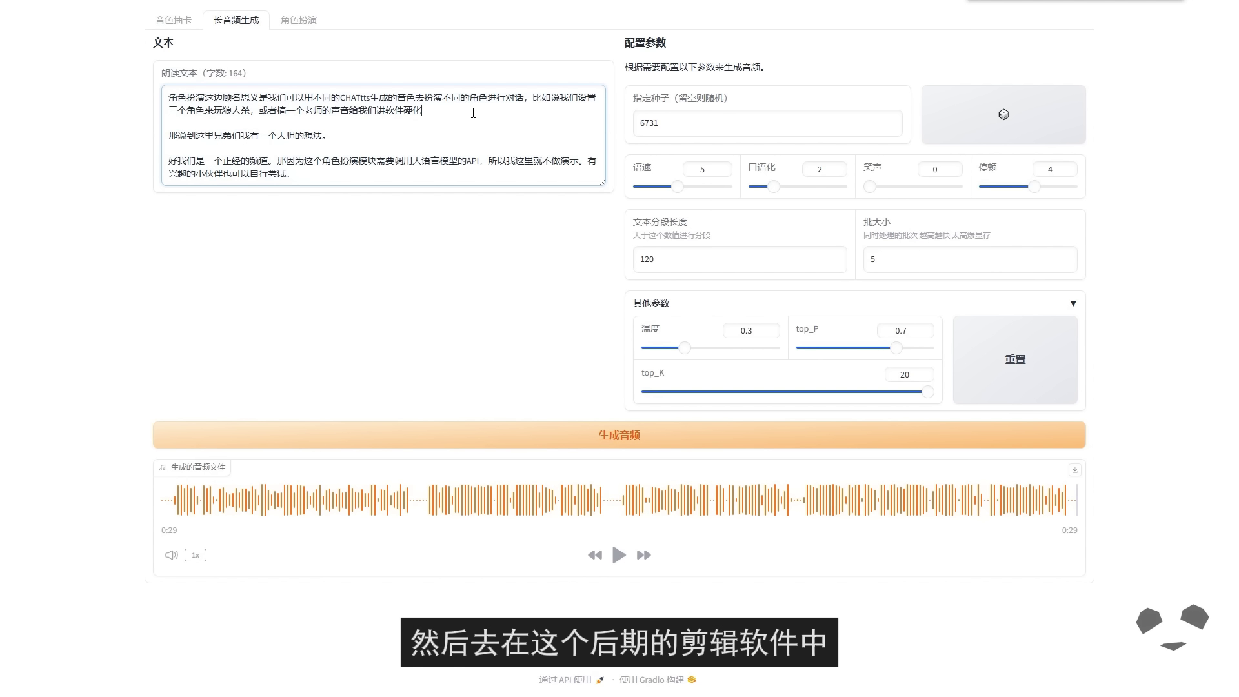
{"action": "left_click", "coordinate": [494, 306]}
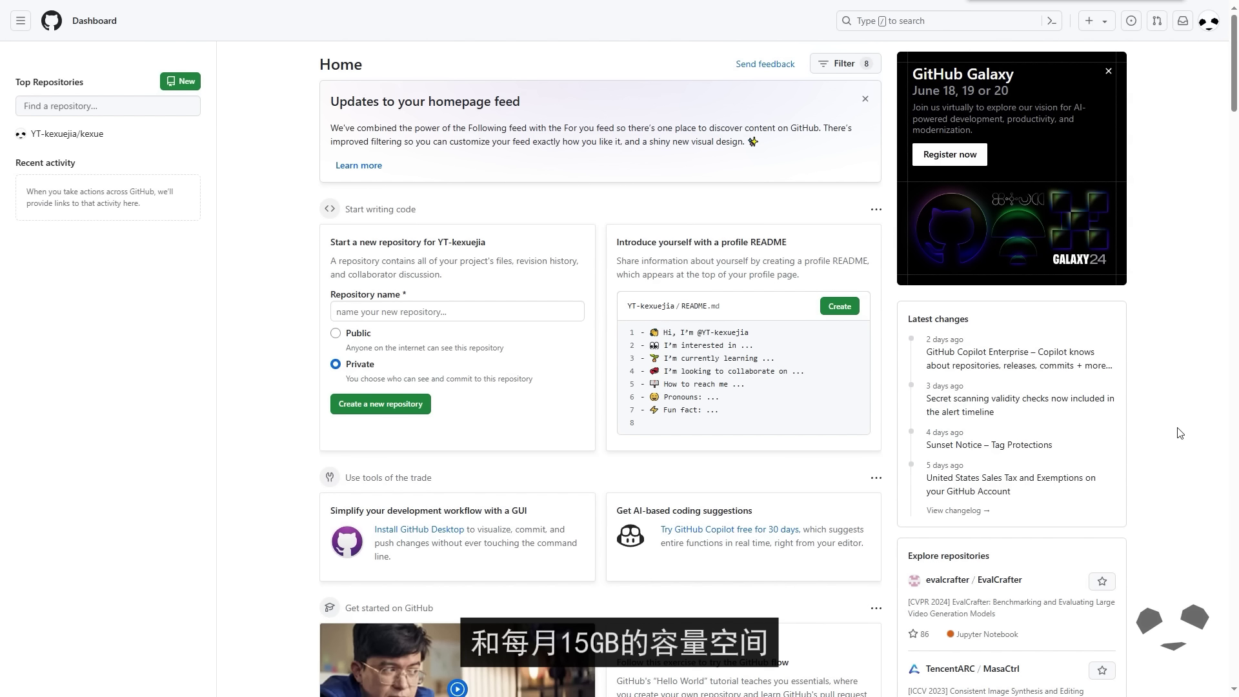
Switch to GitHub, open the account settings and review the plans and usage in the billing section
{"action": "left_click", "coordinate": [1208, 23]}
{"action": "left_click", "coordinate": [1090, 375]}
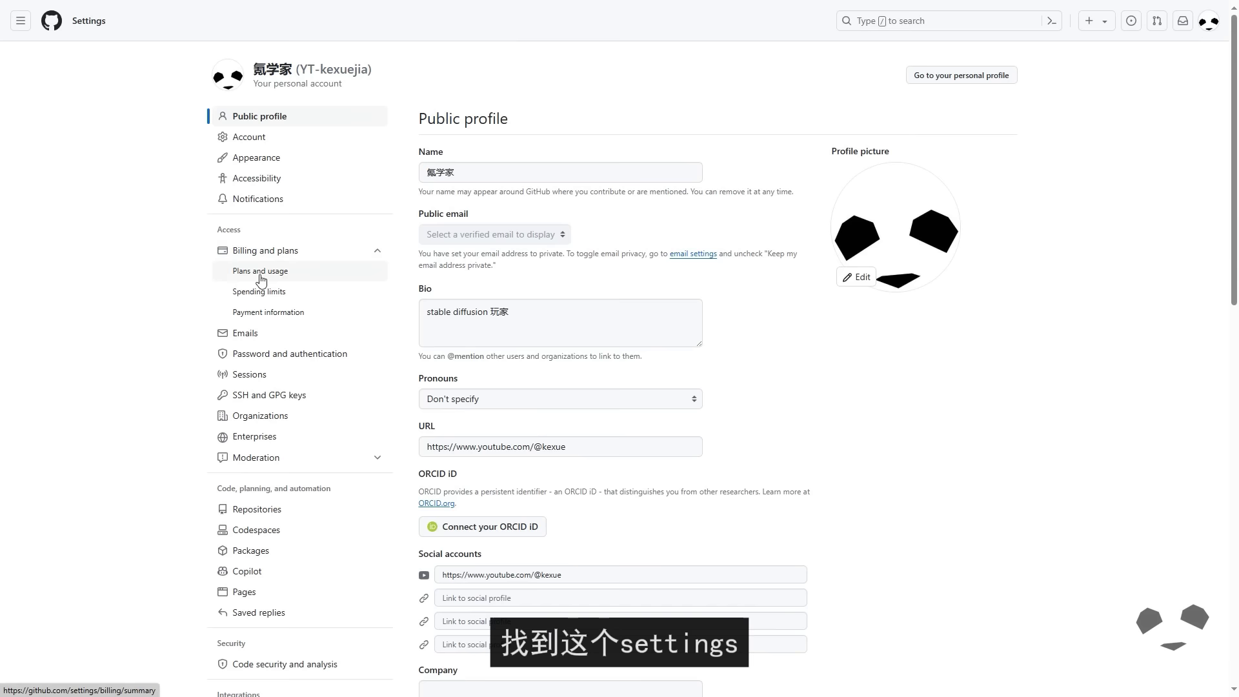
{"action": "left_click", "coordinate": [312, 273]}
{"action": "left_click_drag", "start_coordinate": [1233, 209], "coordinate": [1233, 576]}
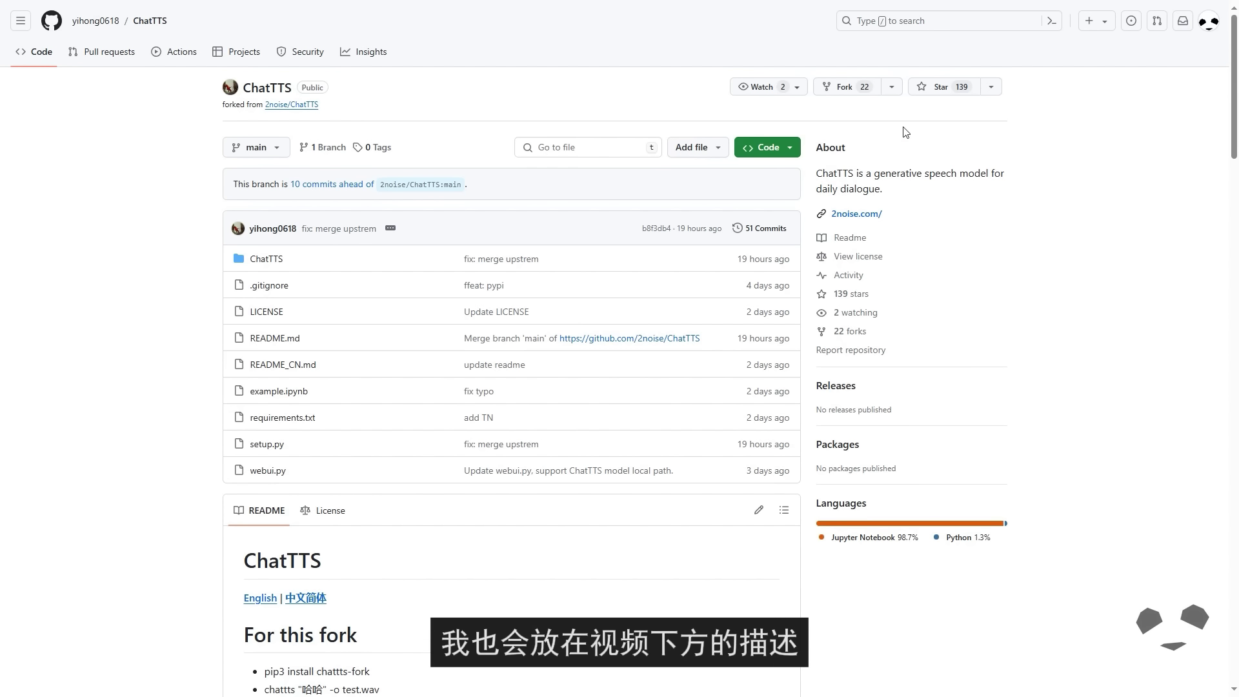
Create a codespace on the main branch of the ChatTTS fork repository
{"action": "left_click", "coordinate": [791, 150]}
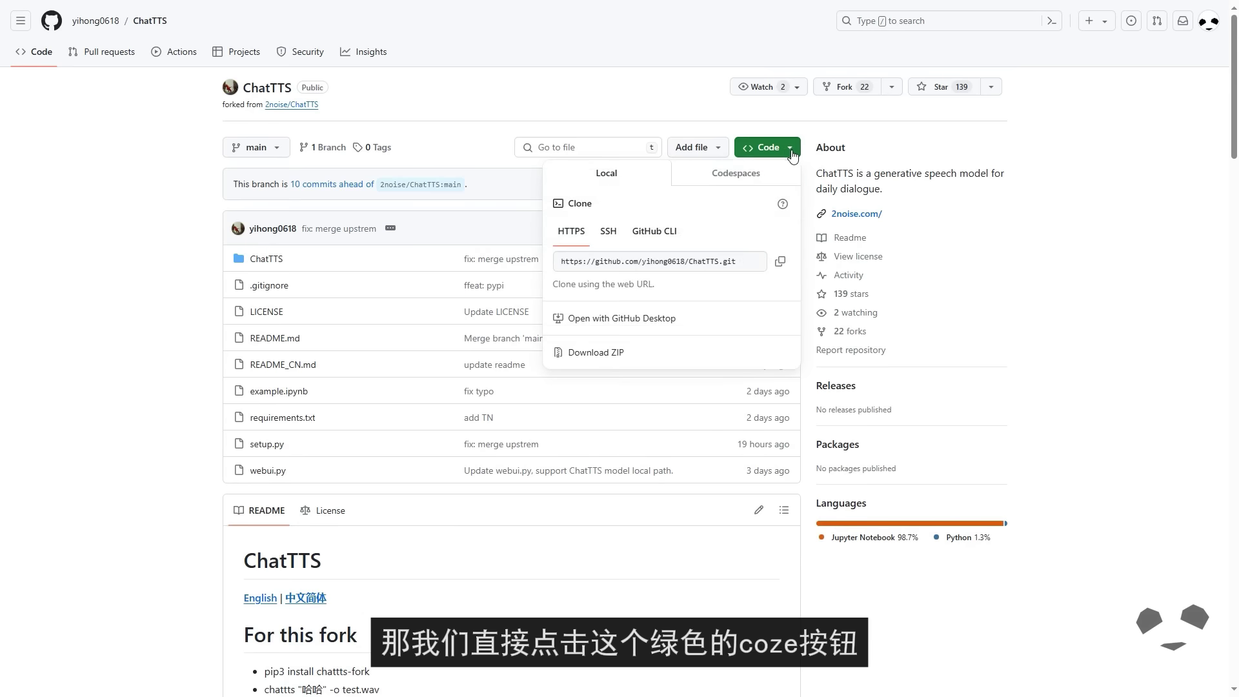
{"action": "left_click", "coordinate": [728, 183]}
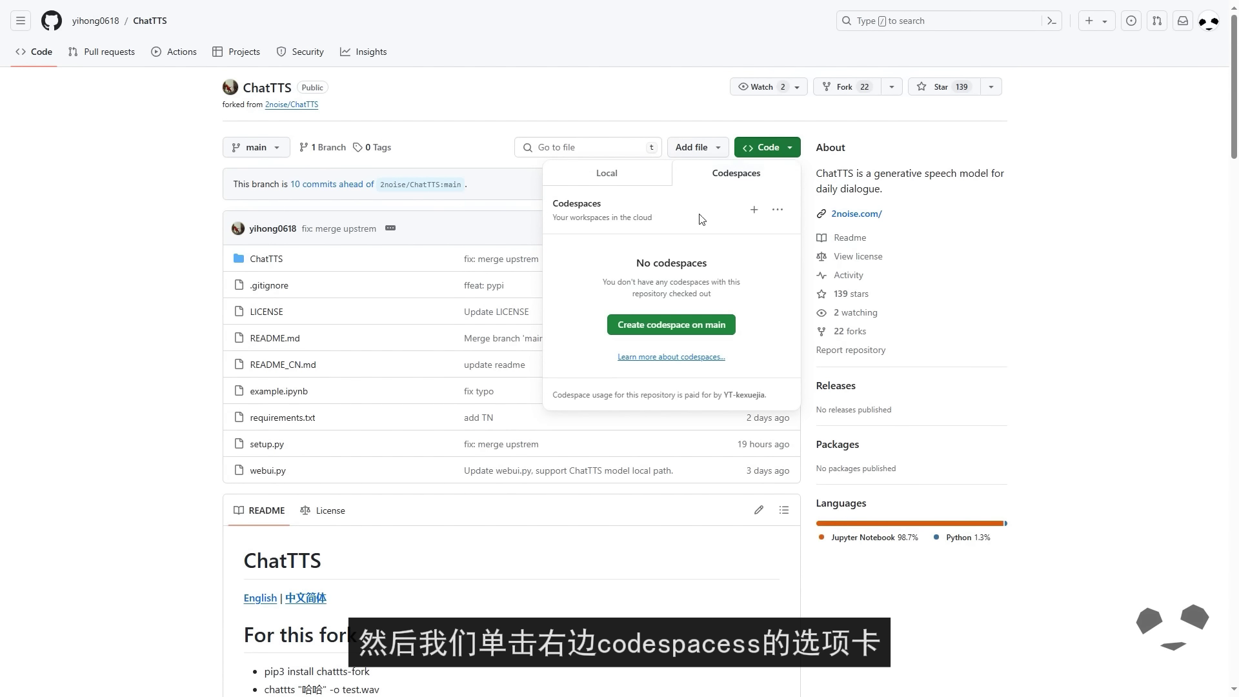
{"action": "left_click", "coordinate": [704, 326]}
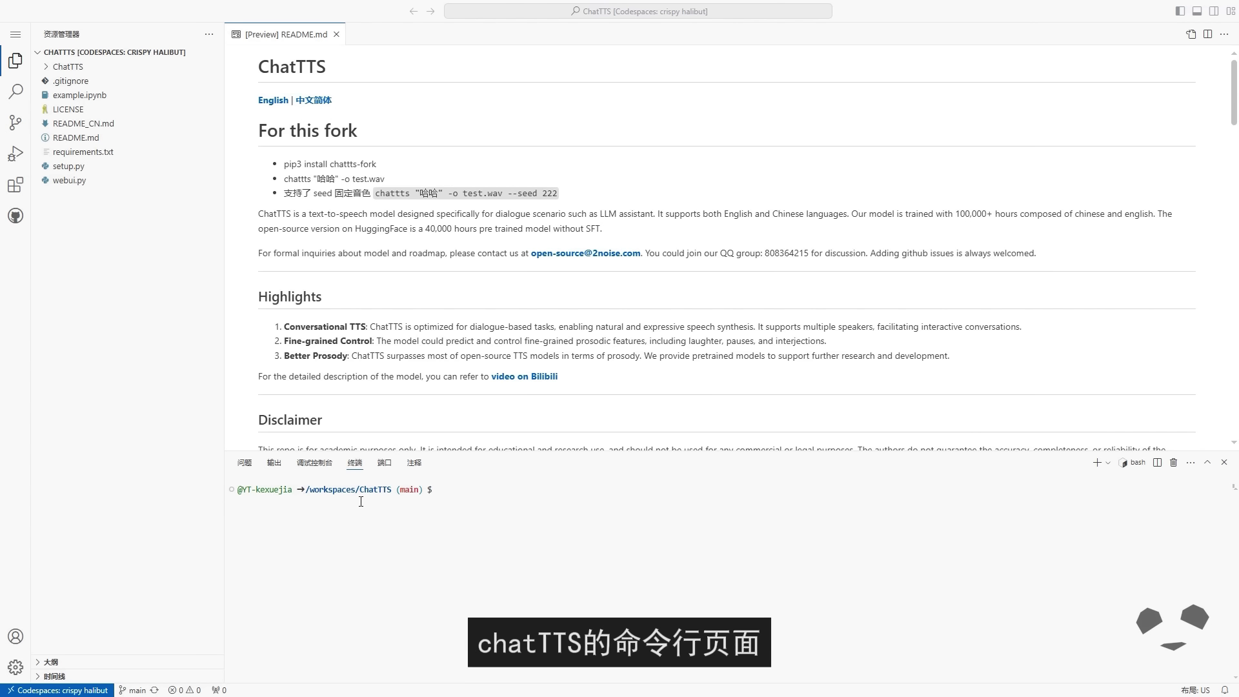
Copy the README command pip3 install chattts-fork and run it in the codespace terminal
{"action": "left_click_drag", "start_coordinate": [284, 164], "coordinate": [377, 164]}
{"action": "right_click", "coordinate": [380, 164]}
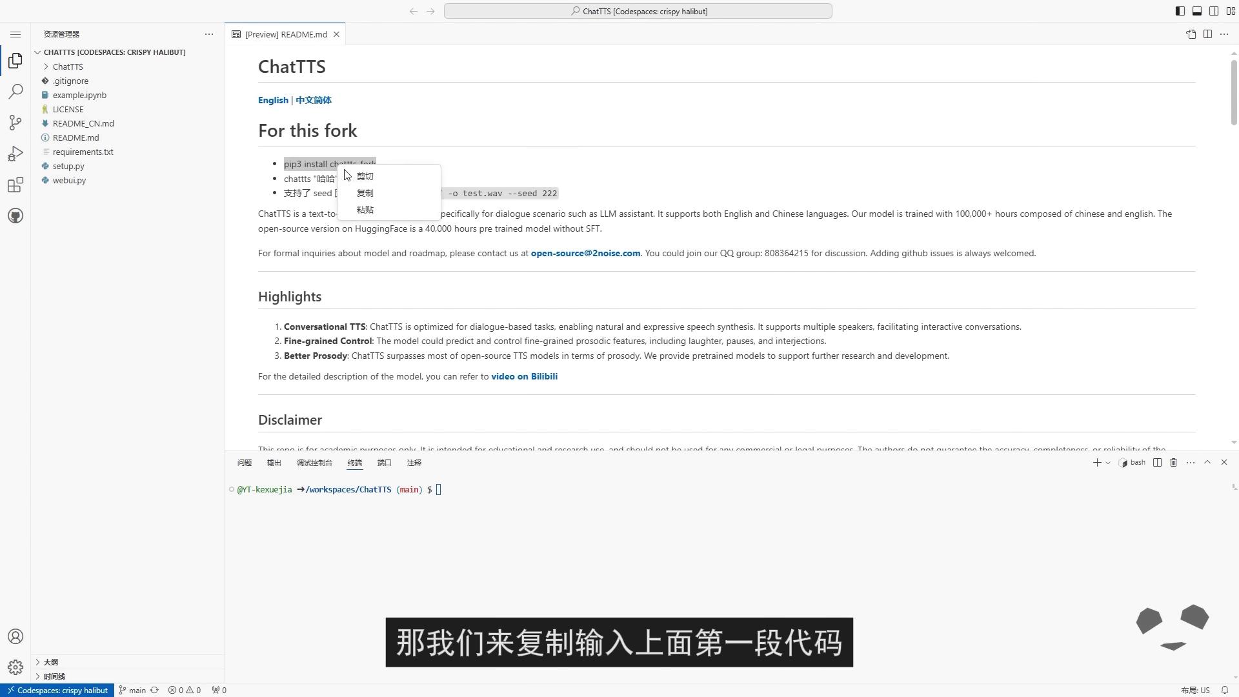
{"action": "left_click", "coordinate": [413, 193]}
{"action": "left_click", "coordinate": [442, 490]}
{"action": "key", "text": "ctrl+v"}
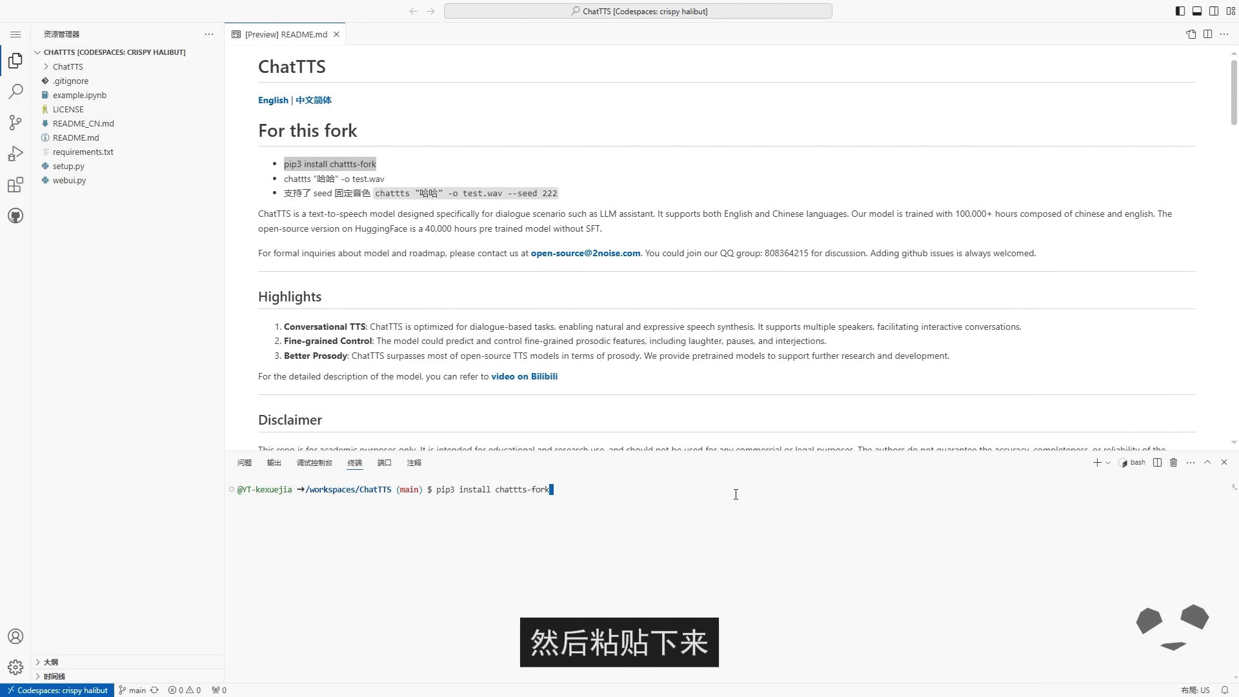
{"action": "key", "text": "Return"}
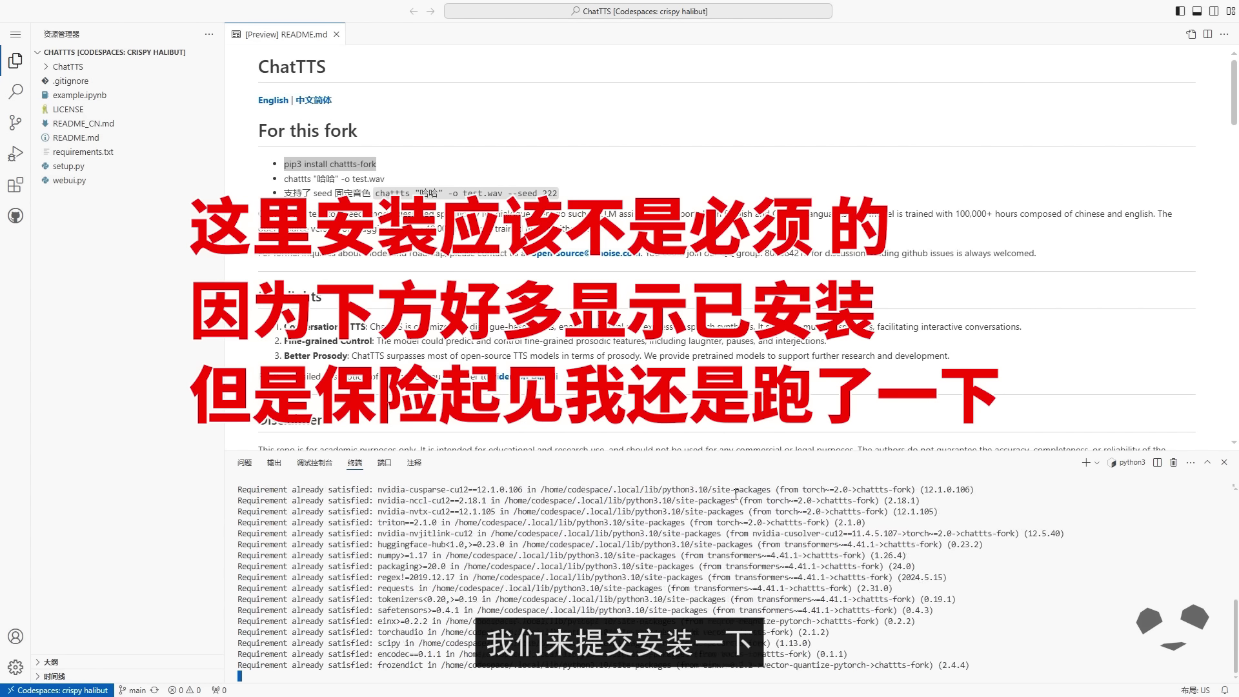
Run the README test command chattts "哈哈" -o test.wav in the terminal and play the generated test.wav
{"action": "triple_click", "coordinate": [392, 179]}
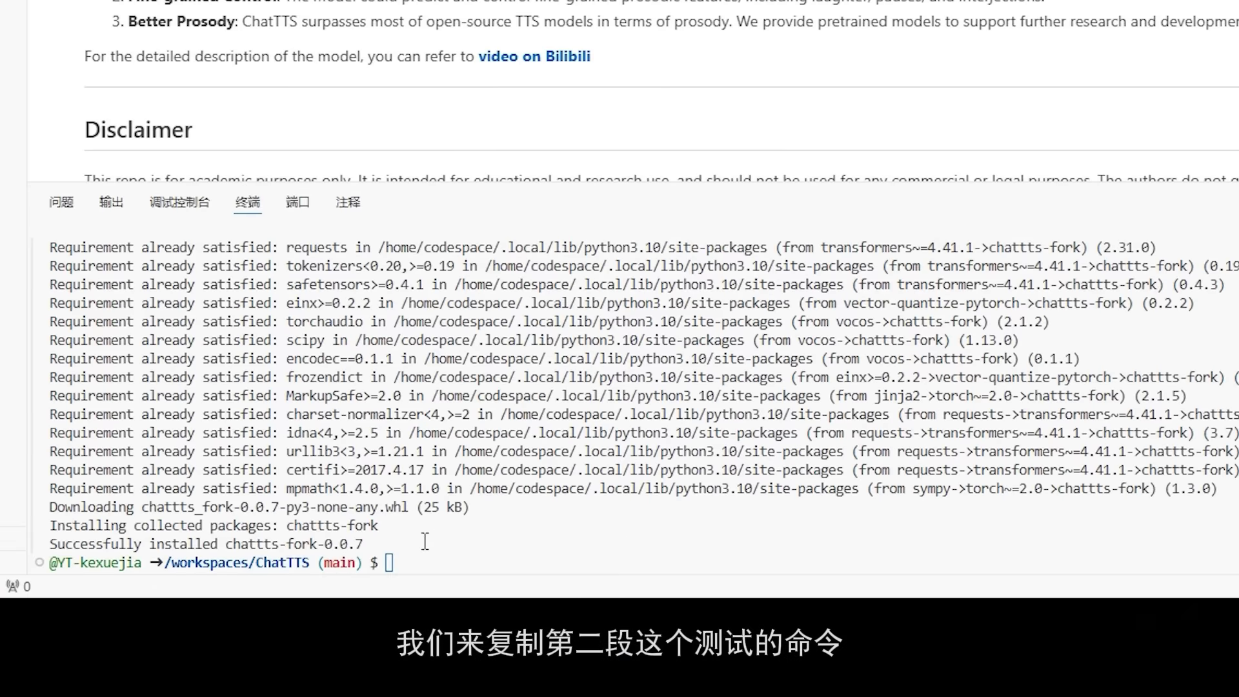
{"action": "right_click", "coordinate": [425, 541]}
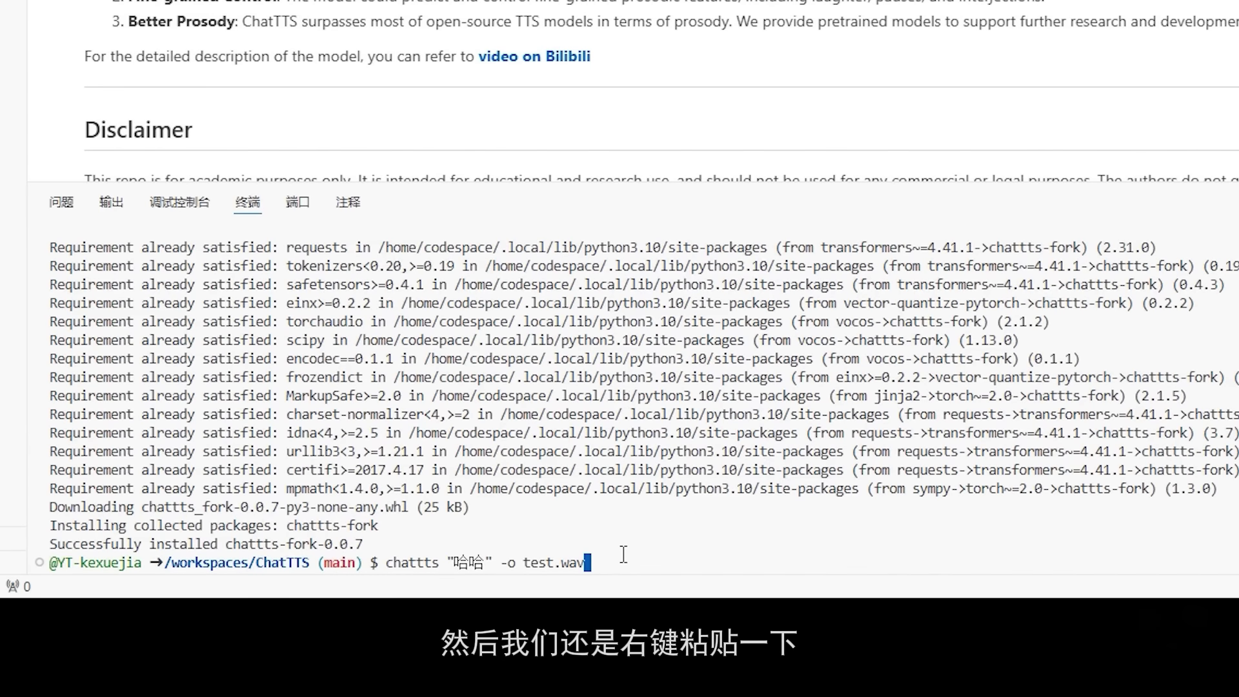
{"action": "key", "text": "Return"}
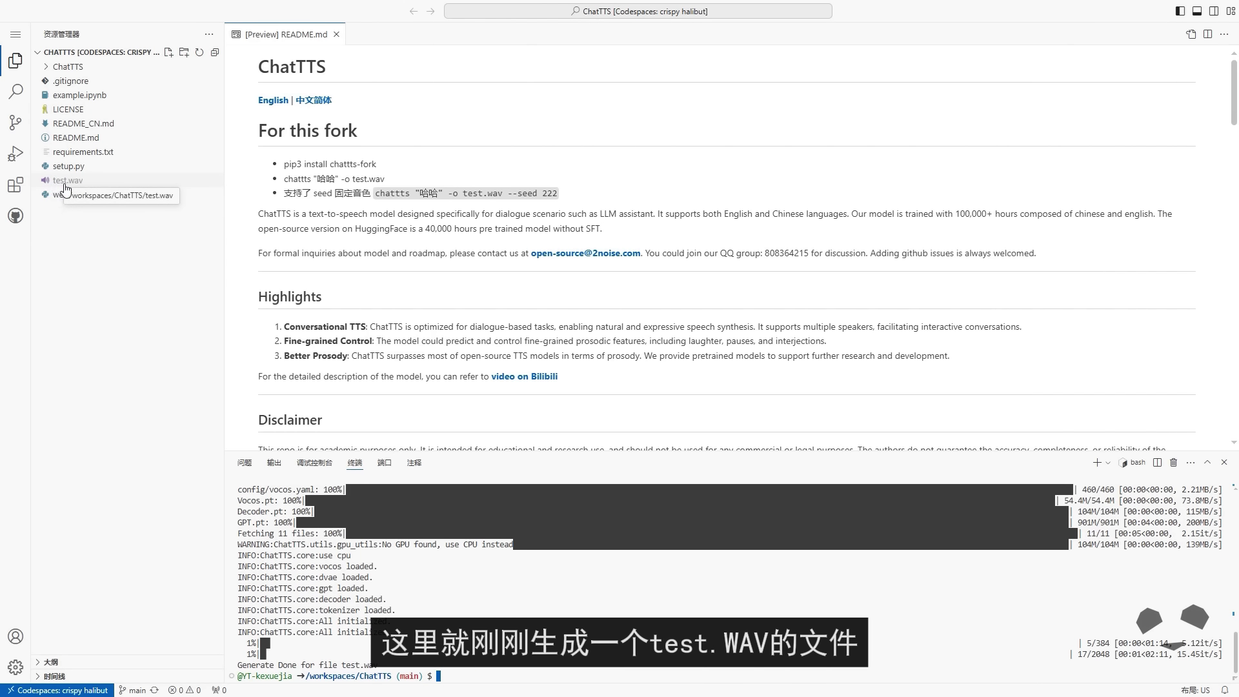
{"action": "left_click", "coordinate": [107, 184]}
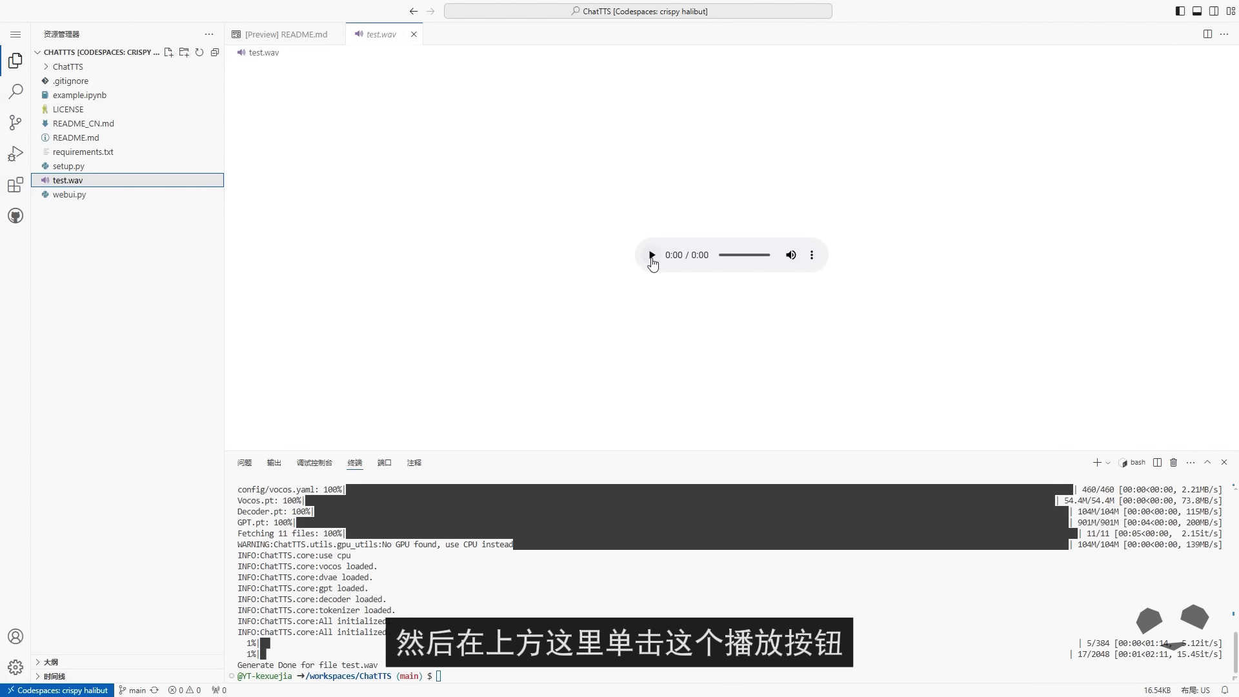
{"action": "left_click", "coordinate": [651, 256]}
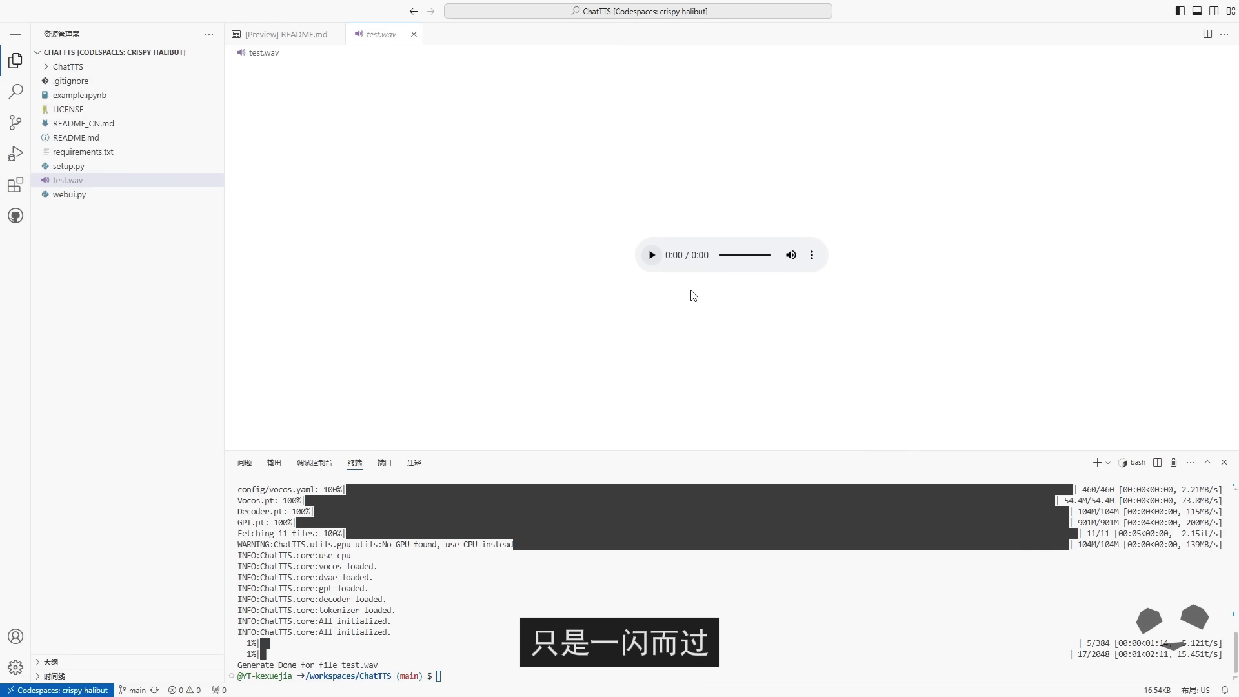
Copy the fixed-seed example chattts "哈哈" -o test.wav --seed 222 from the README preview into the terminal
{"action": "left_click", "coordinate": [289, 46]}
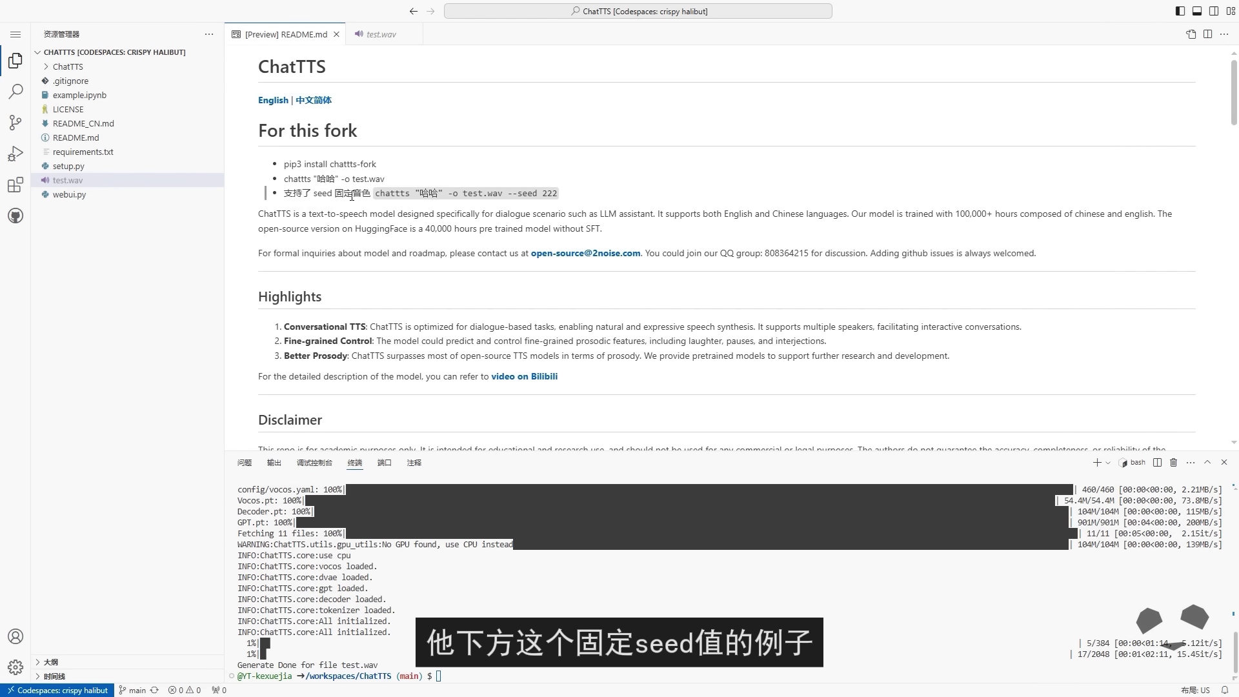
{"action": "left_click_drag", "start_coordinate": [375, 193], "coordinate": [554, 193]}
{"action": "right_click", "coordinate": [553, 194]}
{"action": "left_click", "coordinate": [581, 216]}
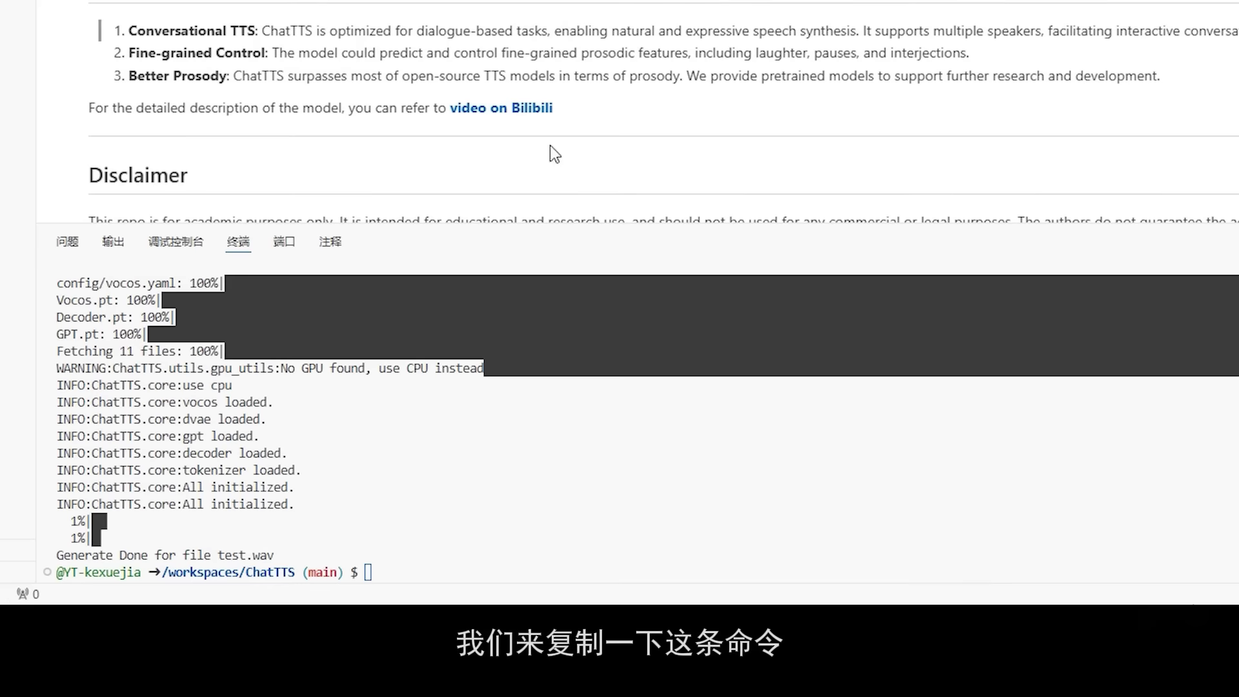
{"action": "left_click", "coordinate": [622, 678]}
{"action": "key", "text": "ctrl+v"}
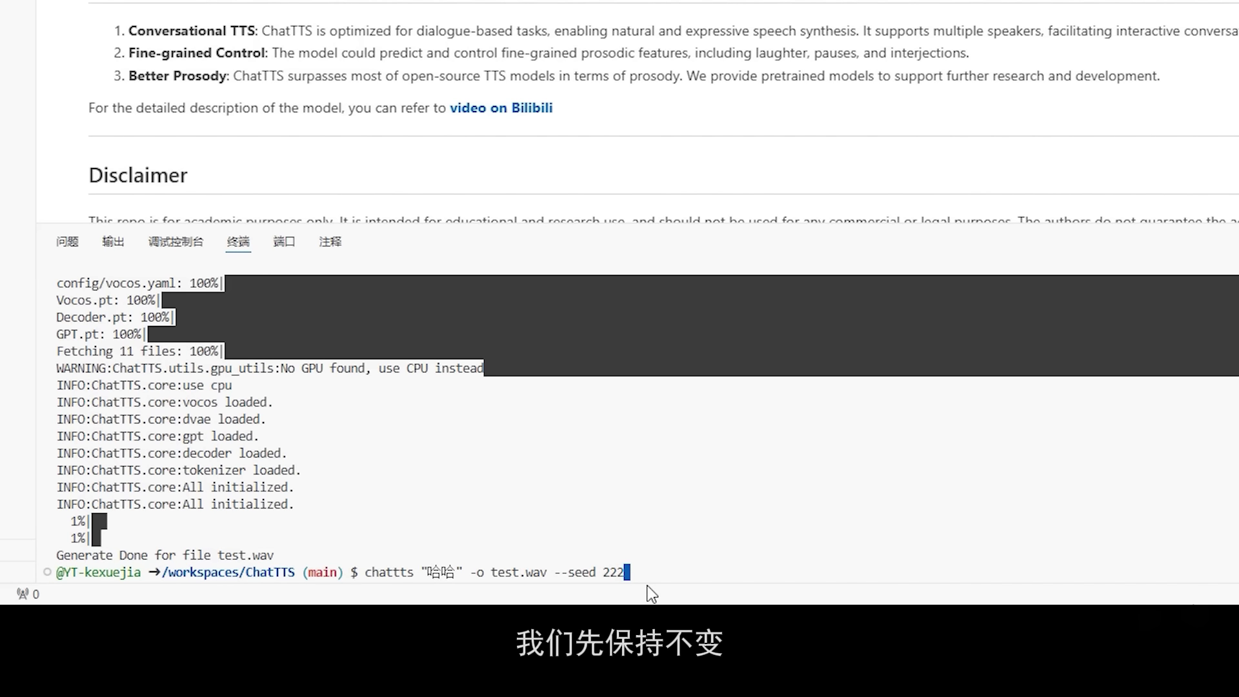
Replace the text 哈哈 in the terminal command with "窗前明月光，疑是地上霜，举头望明月，低头思故乡"
{"action": "key", "text": "Left"}
{"action": "key", "text": "Left"}
{"action": "key", "text": "Left"}
{"action": "key", "text": "Left"}
{"action": "key", "text": "Left"}
{"action": "key", "text": "Left"}
{"action": "key", "text": "Left"}
{"action": "key", "text": "Left"}
{"action": "key", "text": "Left"}
{"action": "key", "text": "Left"}
{"action": "key", "text": "Left"}
{"action": "key", "text": "Left"}
{"action": "key", "text": "Left"}
{"action": "key", "text": "Left"}
{"action": "key", "text": "Left"}
{"action": "key", "text": "Left"}
{"action": "key", "text": "Left"}
{"action": "key", "text": "Left"}
{"action": "key", "text": "Left"}
{"action": "key", "text": "Left"}
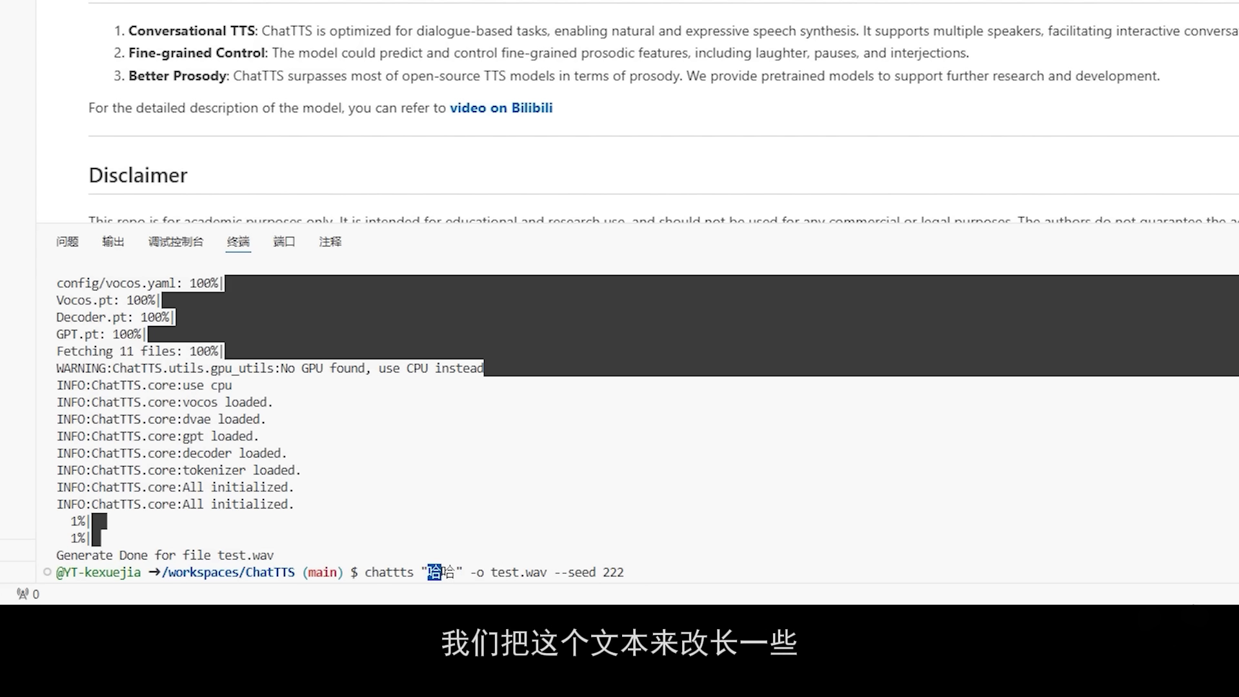
{"action": "key", "text": "ctrl+v"}
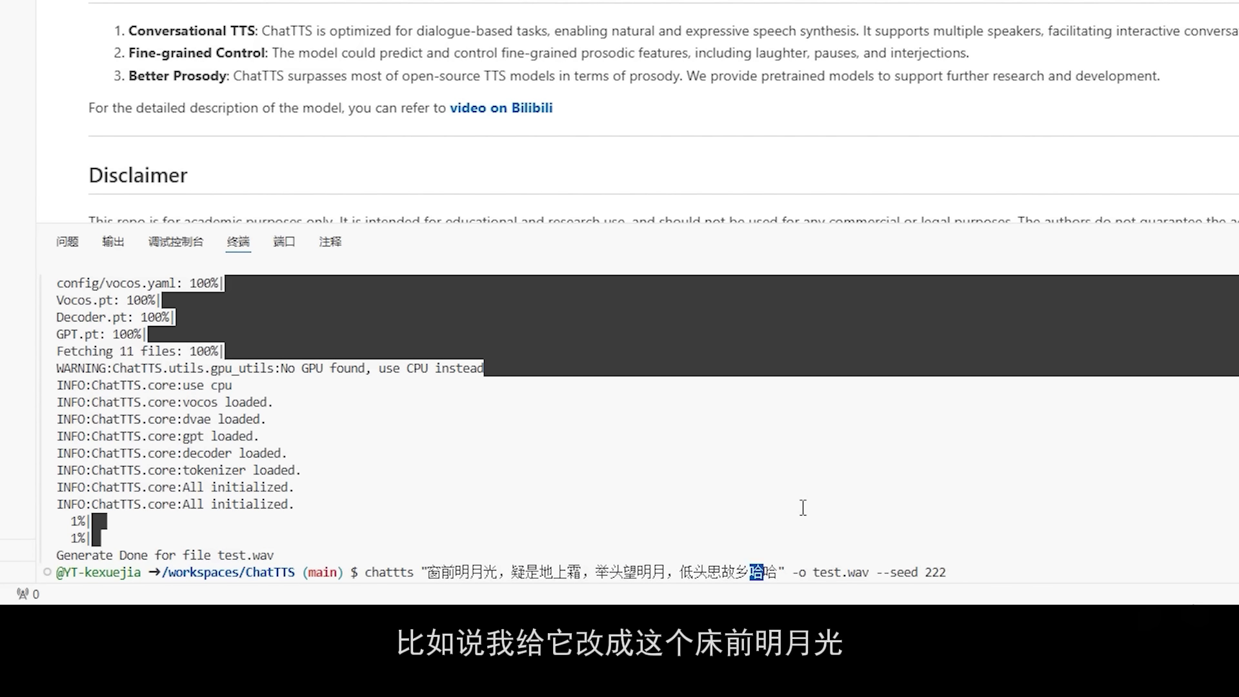
{"action": "key", "text": "Delete"}
{"action": "key", "text": "Delete"}
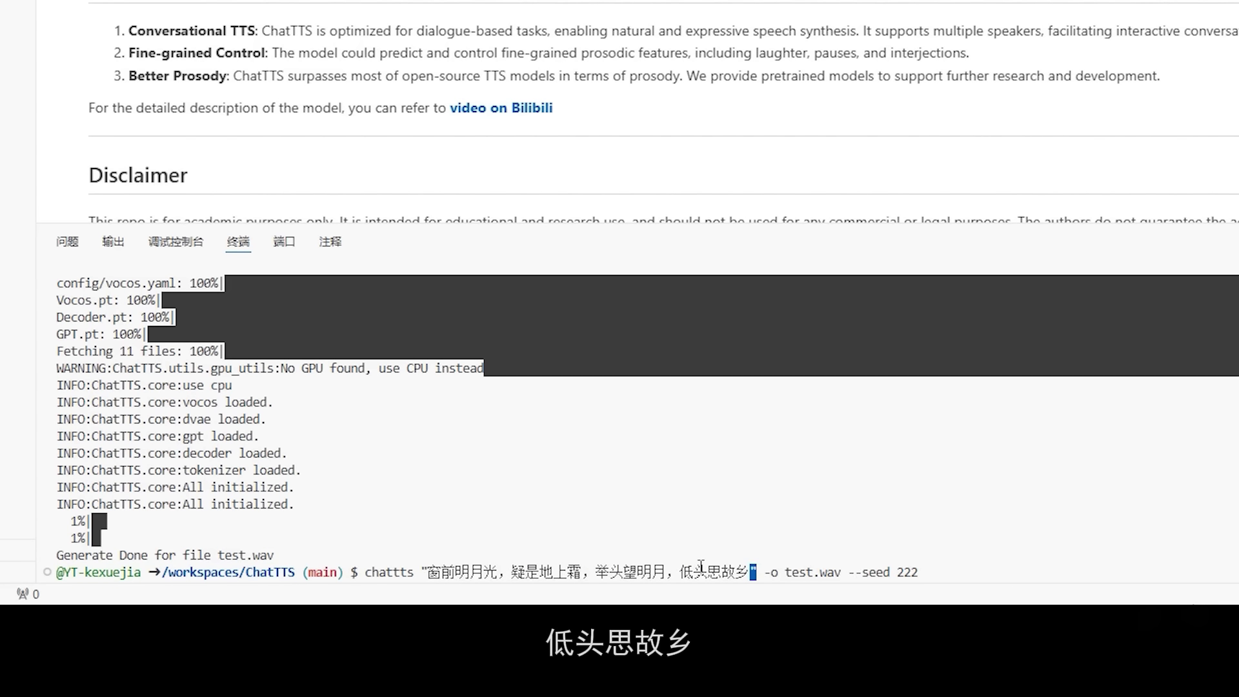
Change the output file name in the command to test2.wav and run it with seed 222
{"action": "key", "text": "Right"}
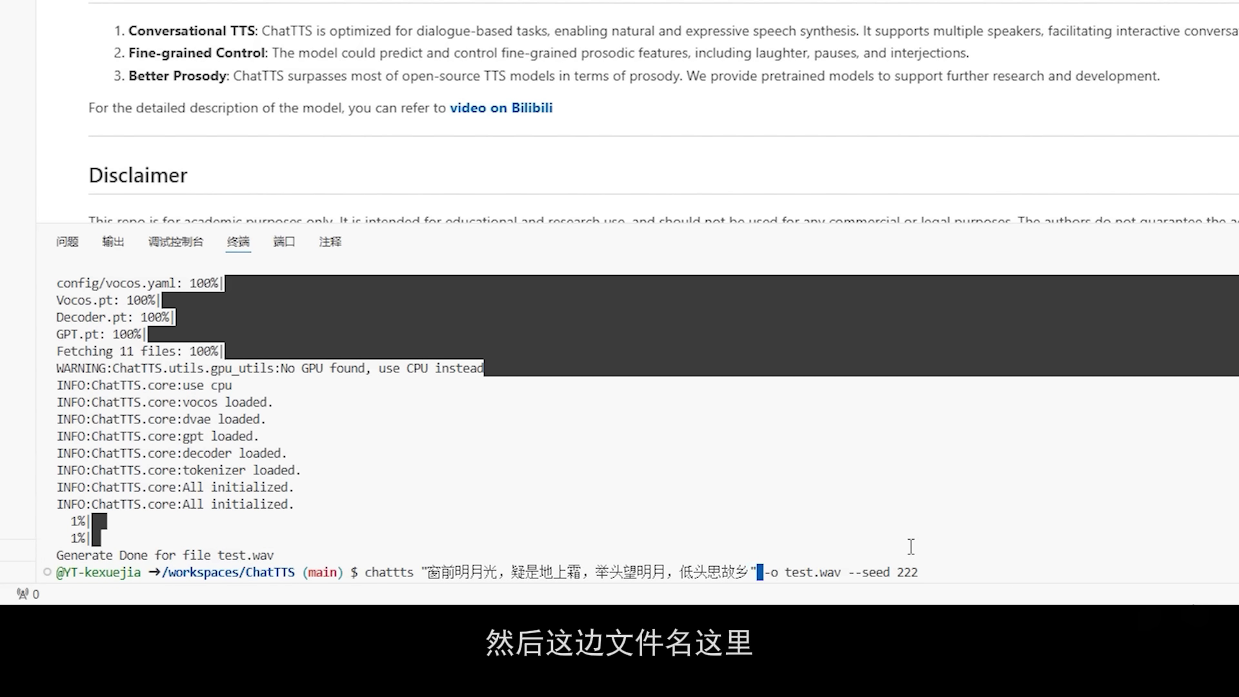
{"action": "key", "text": "Right"}
{"action": "key", "text": "Right"}
{"action": "key", "text": "Right"}
{"action": "key", "text": "Right"}
{"action": "key", "text": "Right"}
{"action": "key", "text": "Right"}
{"action": "key", "text": "Right"}
{"action": "key", "text": "Right"}
{"action": "type", "text": "2"}
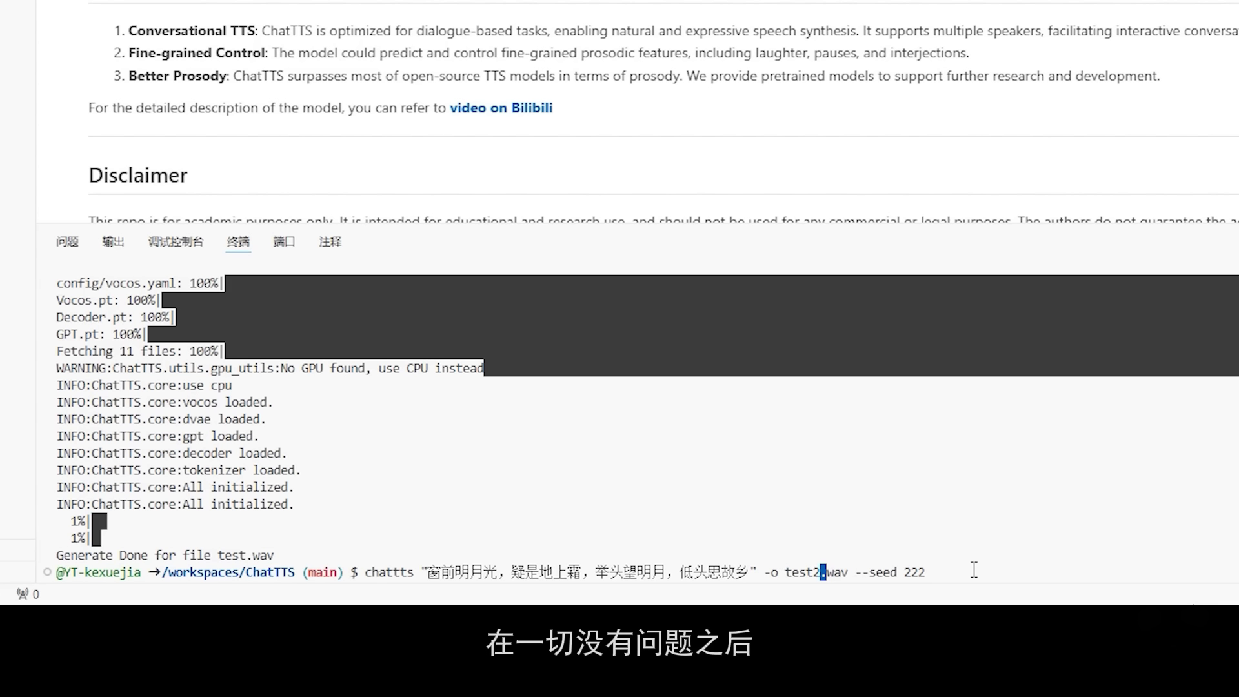
{"action": "key", "text": "Return"}
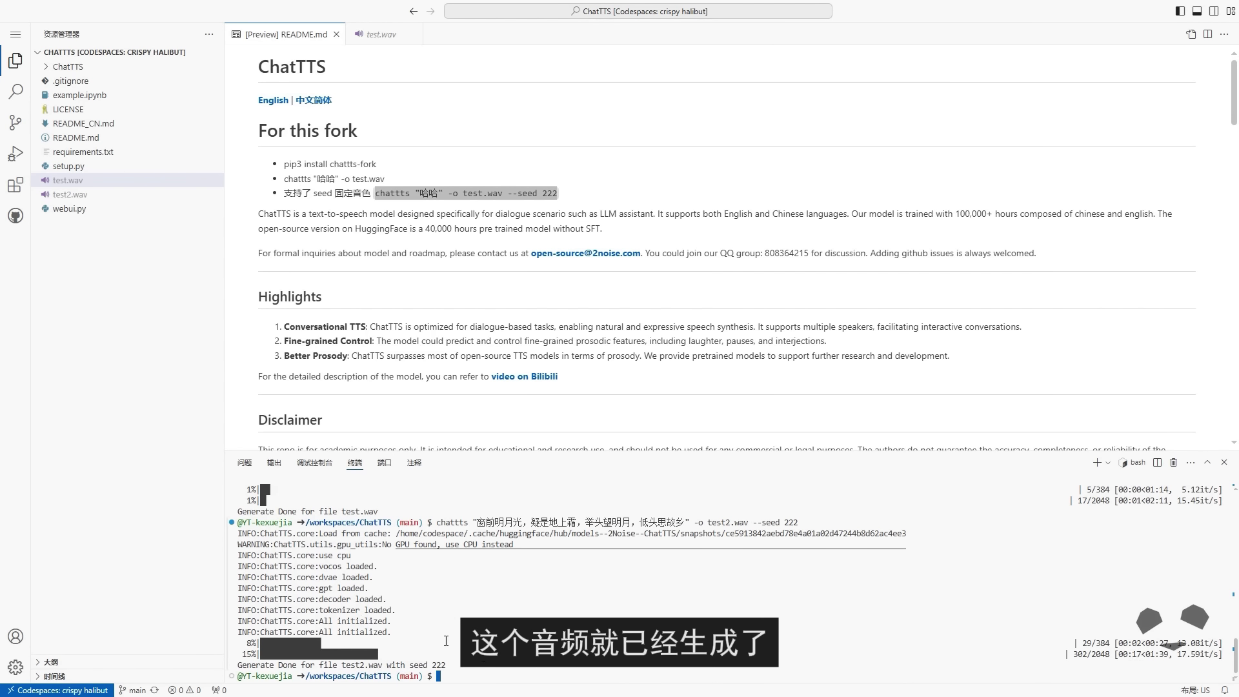
Open and play test2.wav, and try to download it from the audio player
{"action": "left_click", "coordinate": [64, 196]}
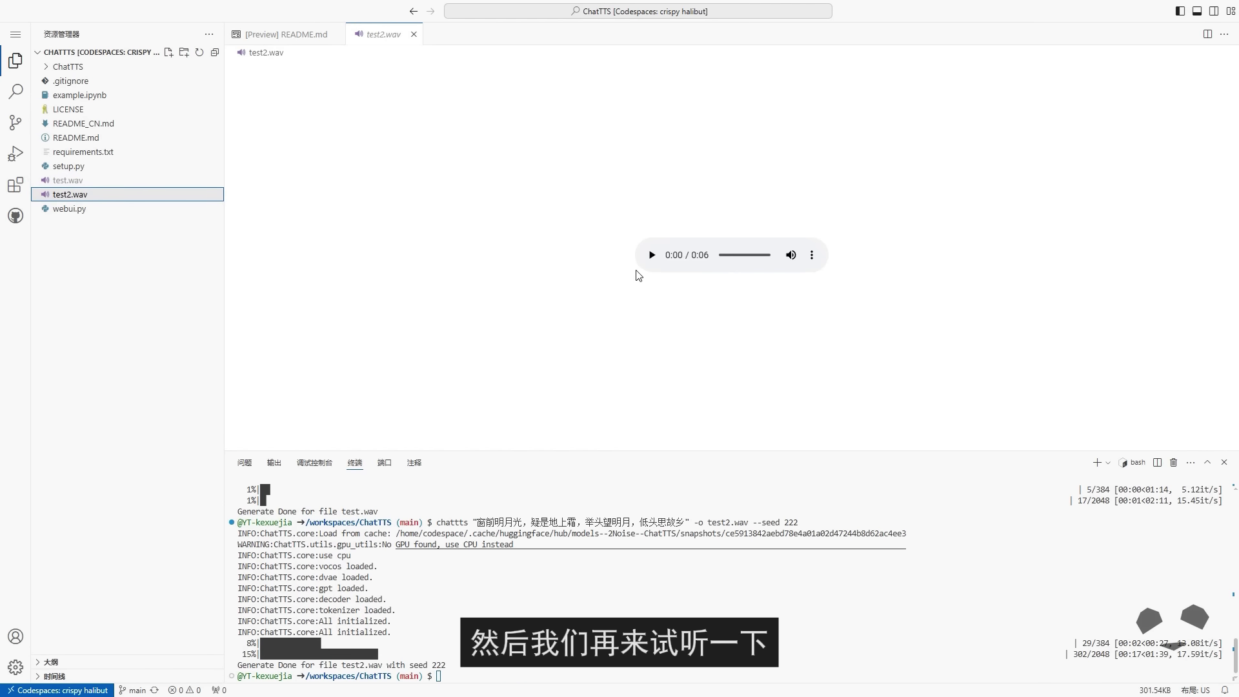
{"action": "left_click", "coordinate": [651, 255]}
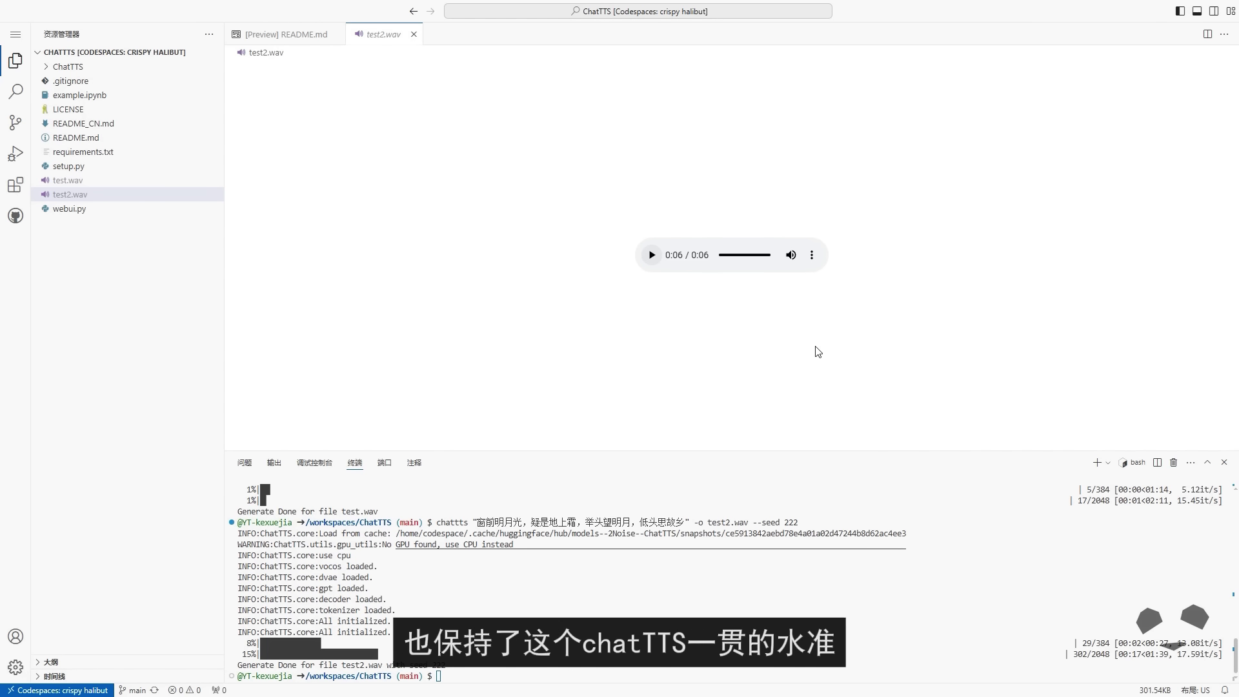
{"action": "left_click", "coordinate": [812, 256]}
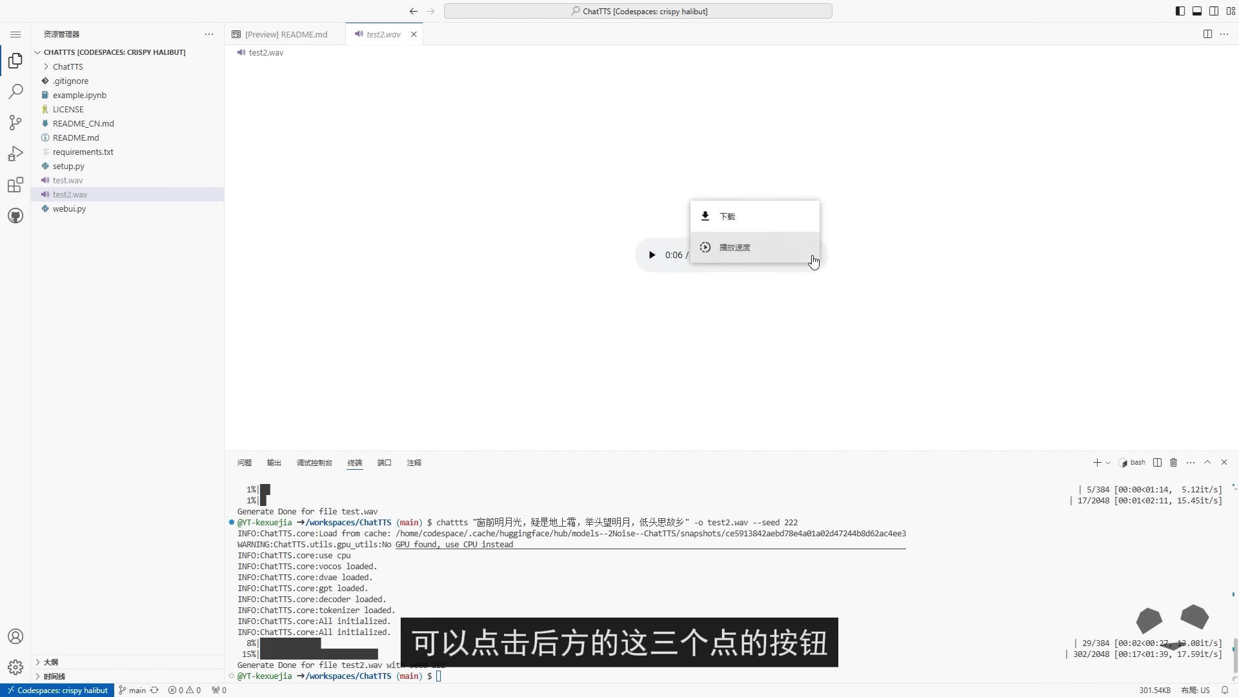
{"action": "left_click", "coordinate": [762, 221]}
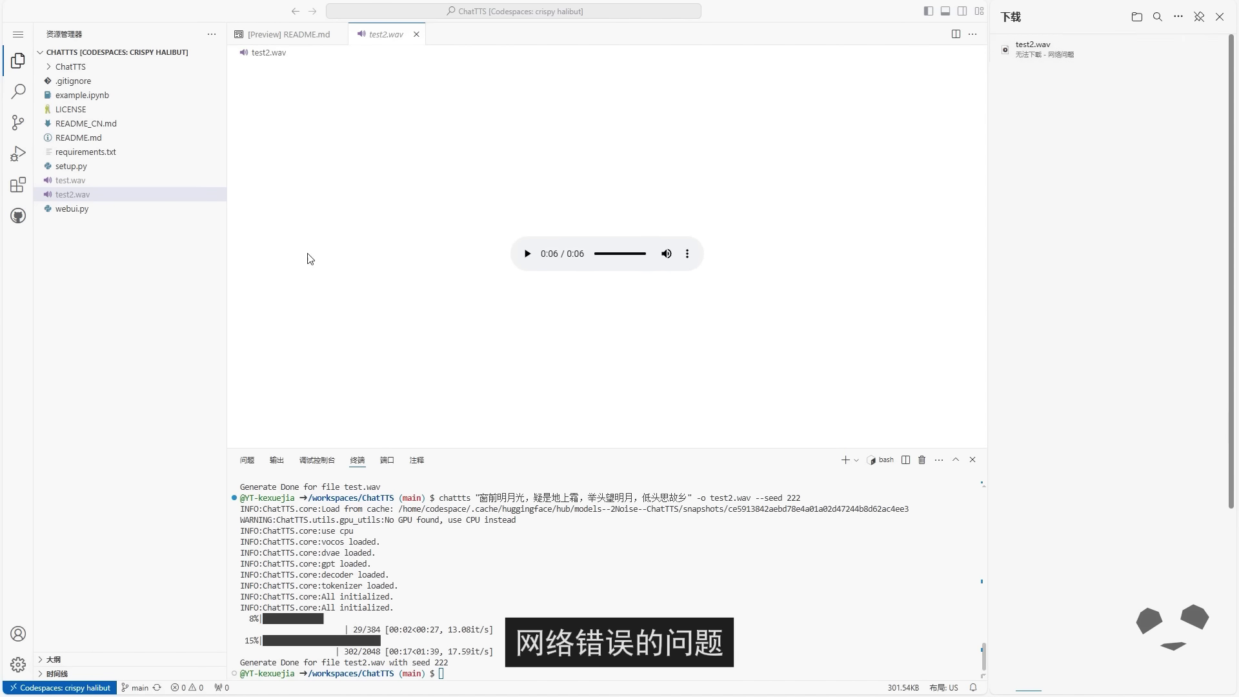
Download test2.wav to the local computer from the codespace's file list
{"action": "right_click", "coordinate": [100, 200]}
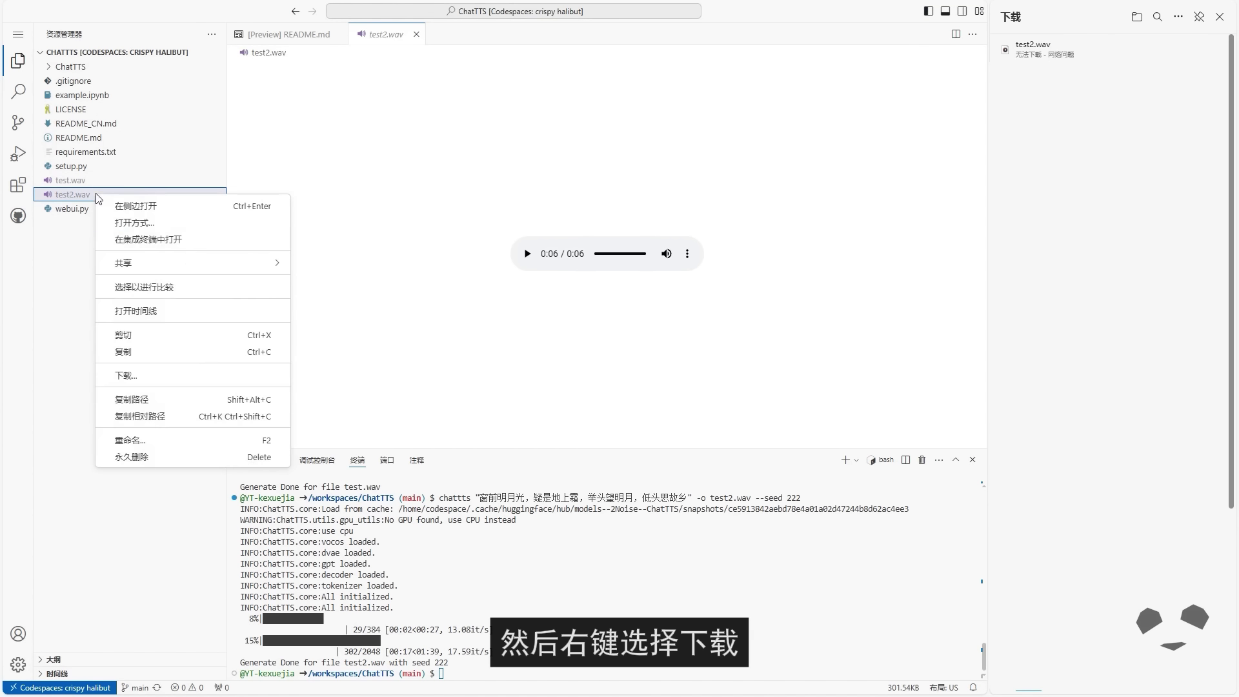
{"action": "left_click", "coordinate": [156, 376]}
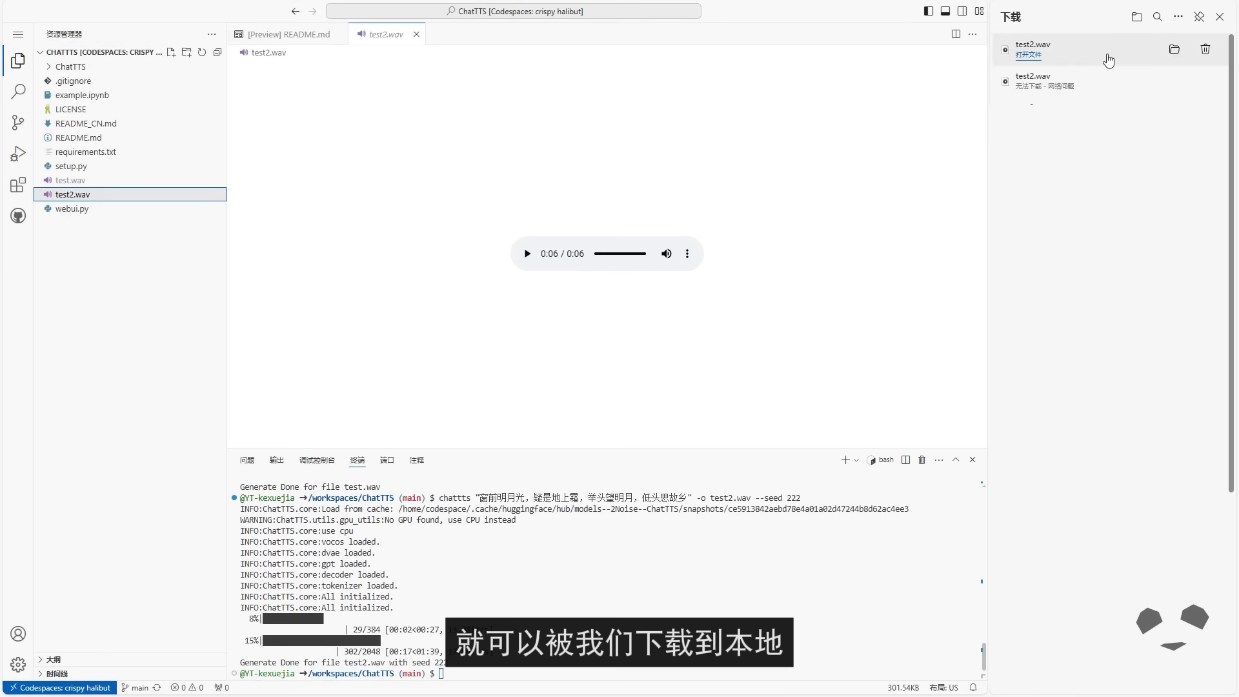
{"action": "left_click", "coordinate": [925, 369]}
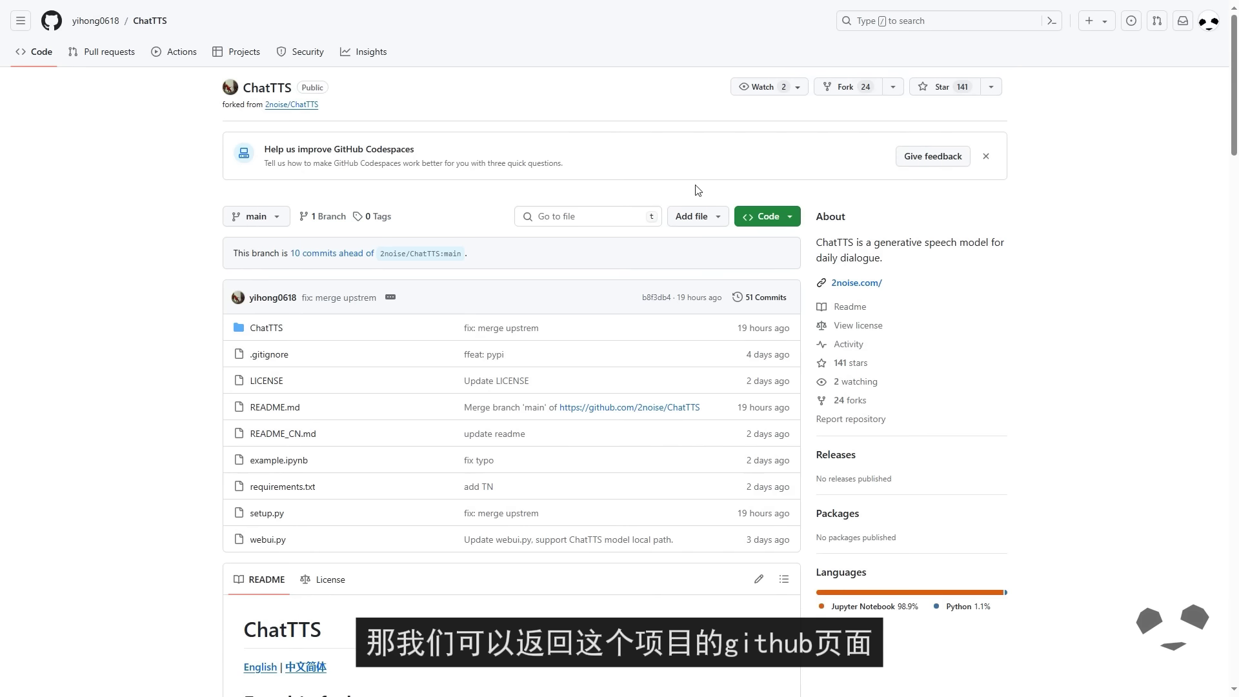
Delete the active codespace crispy halibut from the ChatTTS repository page on GitHub and confirm the deletion
{"action": "left_click", "coordinate": [772, 224]}
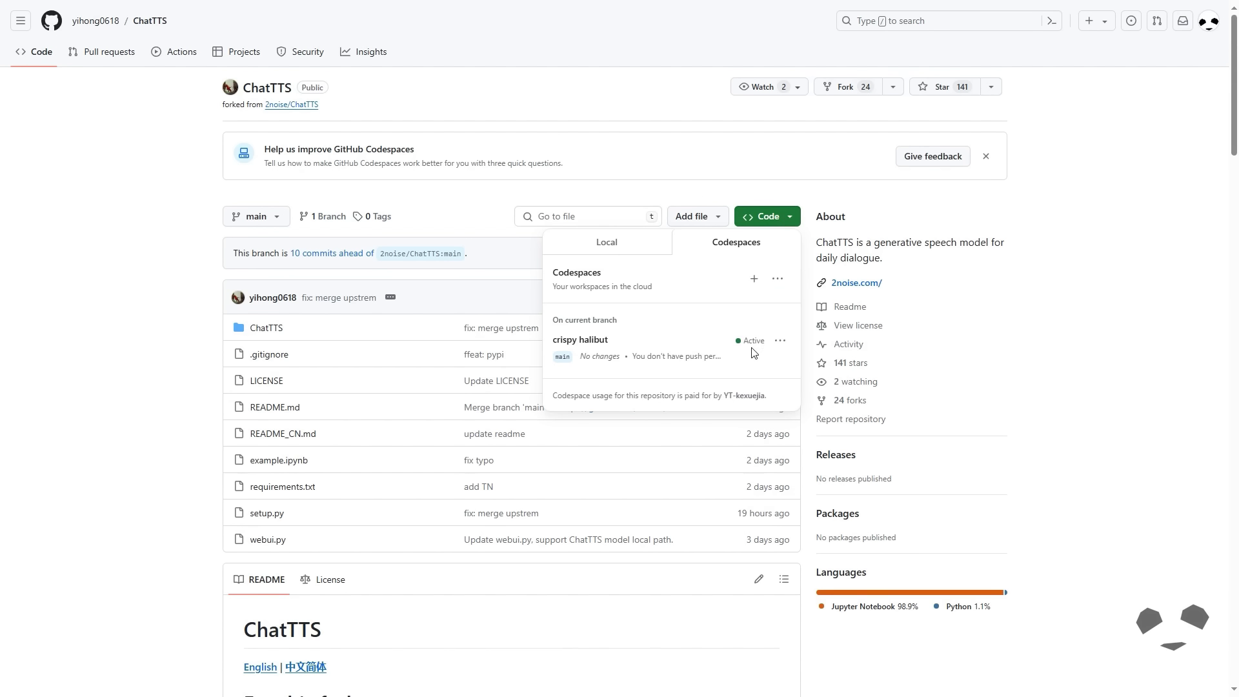
{"action": "left_click", "coordinate": [779, 343]}
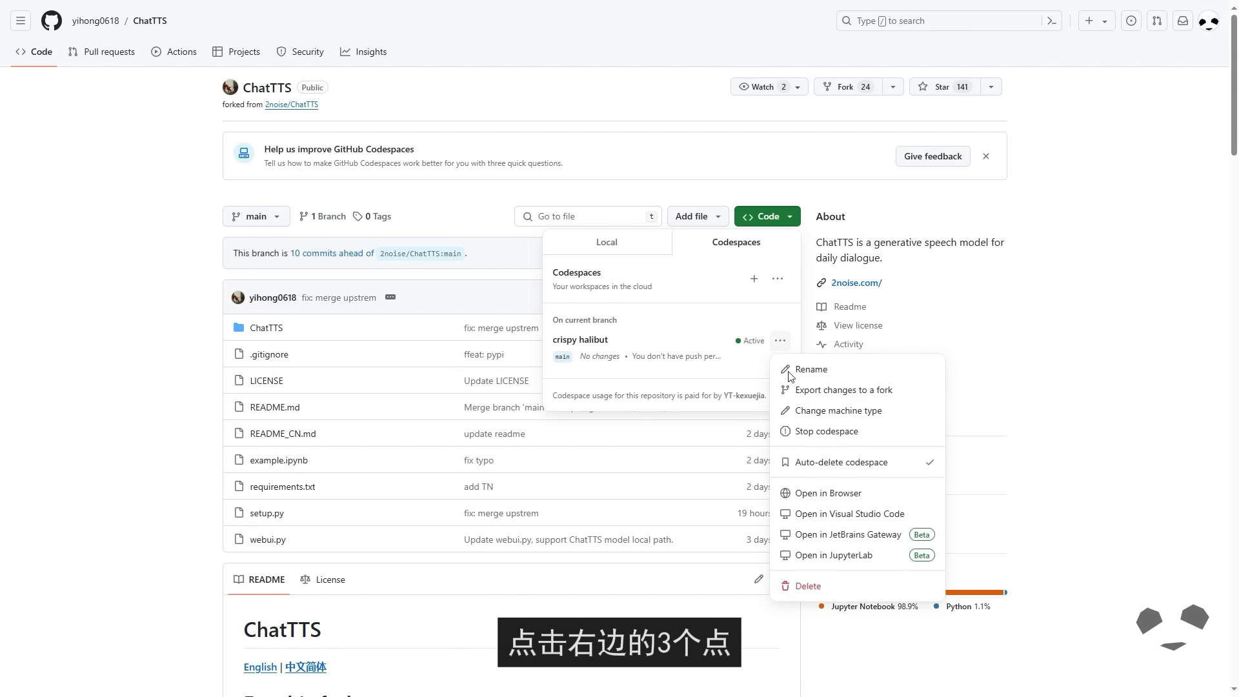
{"action": "left_click", "coordinate": [808, 586]}
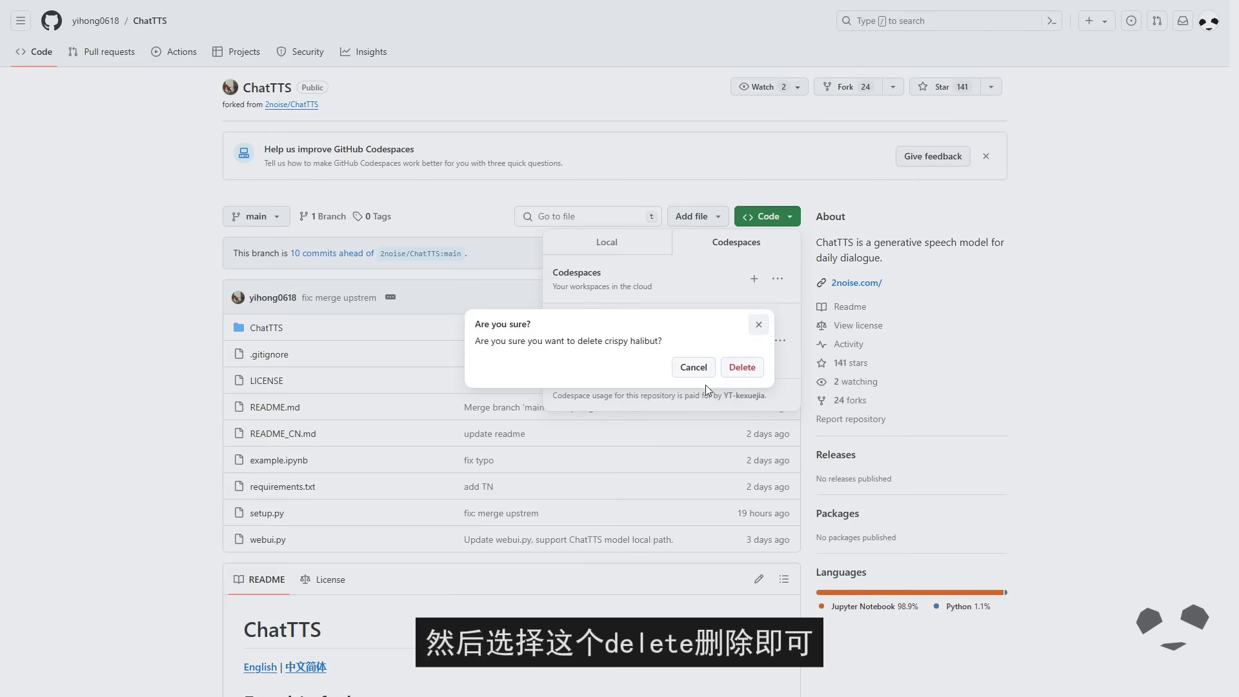
{"action": "left_click", "coordinate": [742, 367]}
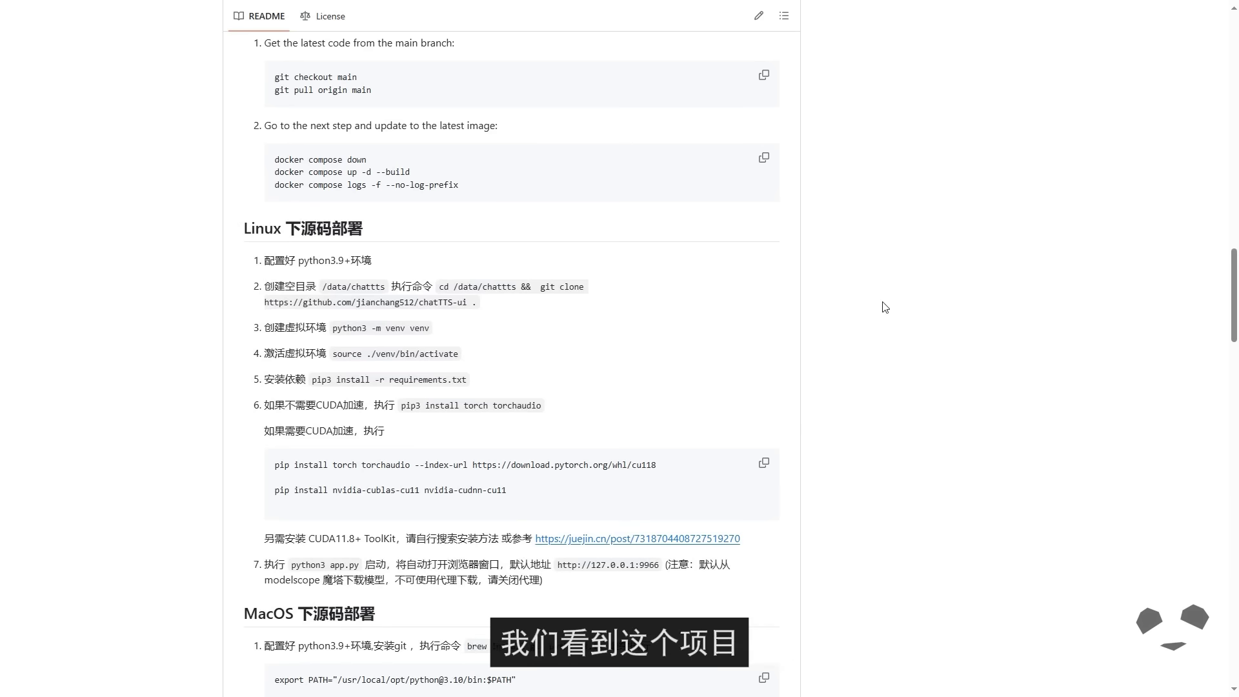
Review the deployment methods in the chatTTS-ui README and open the Releases page linked under Windows预打包版
{"action": "scroll", "coordinate": [968, 278], "scroll_direction": "down", "scroll_amount": 20}
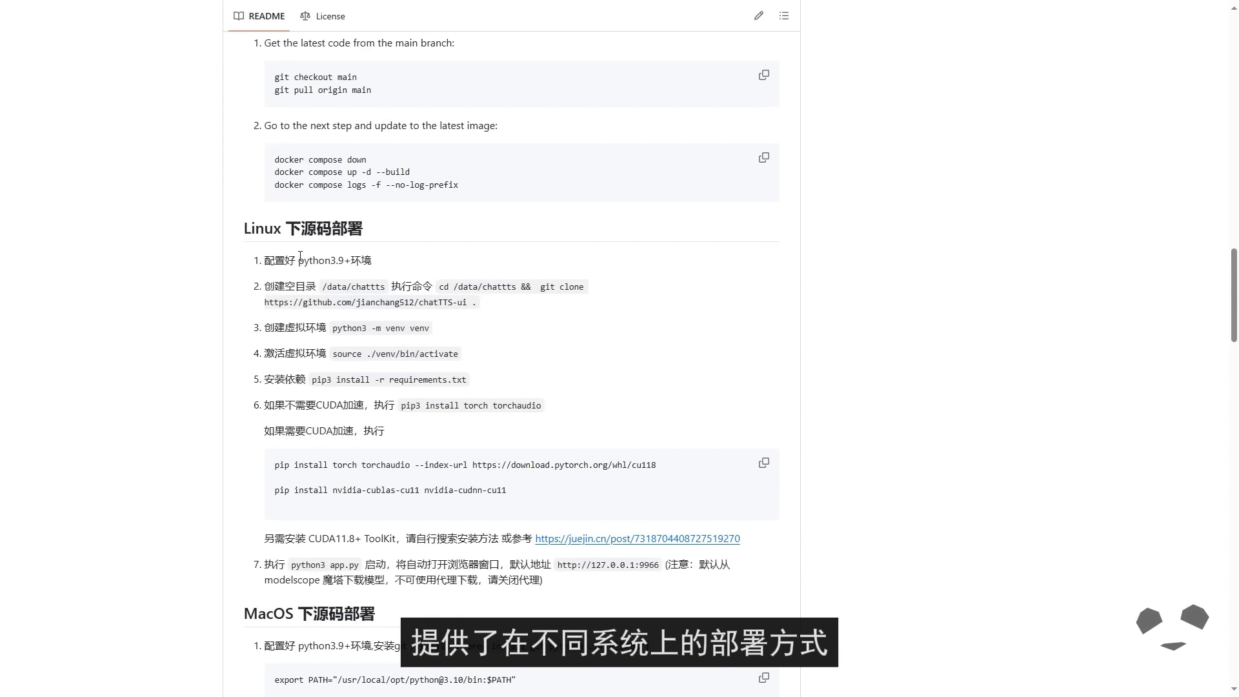
{"action": "scroll", "coordinate": [300, 256], "scroll_direction": "down", "scroll_amount": 10}
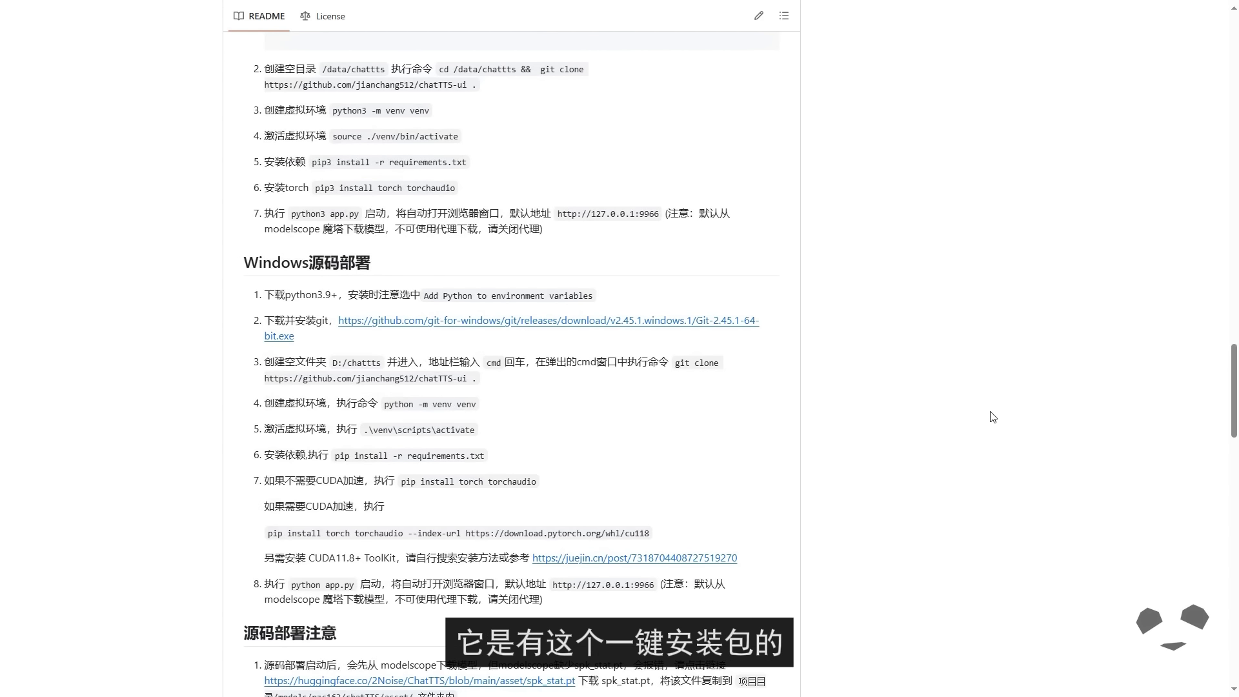
{"action": "scroll", "coordinate": [929, 391], "scroll_direction": "up", "scroll_amount": 15}
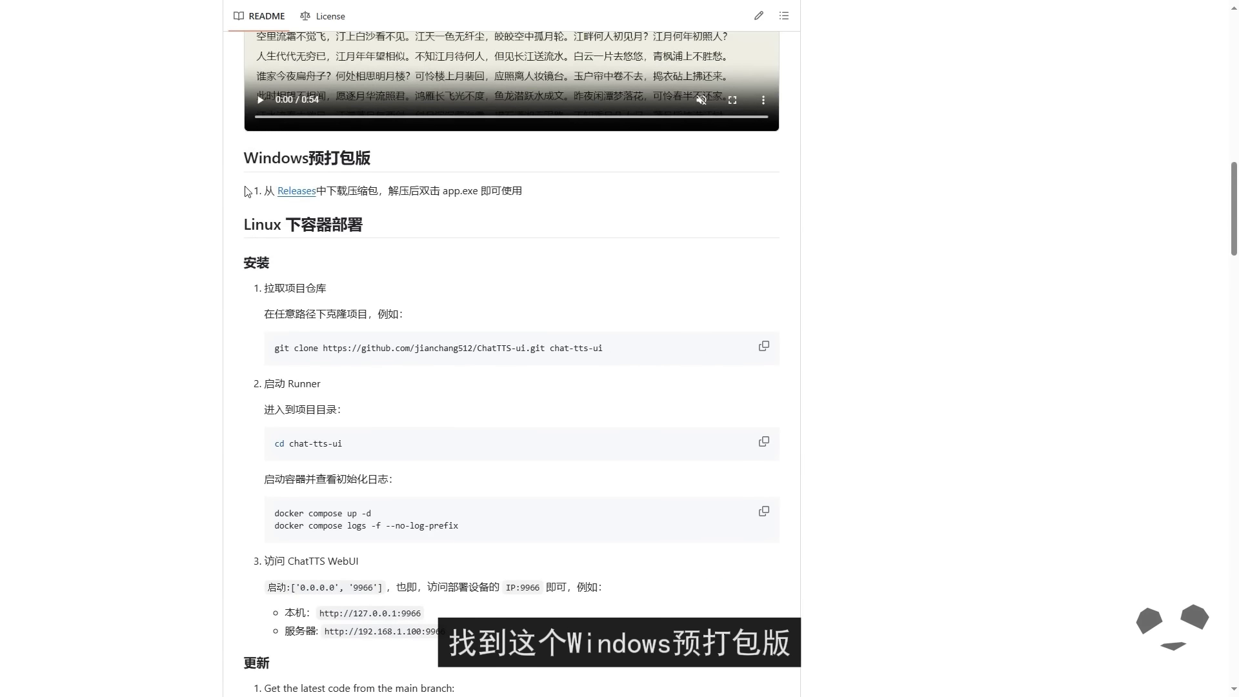
{"action": "left_click", "coordinate": [294, 191]}
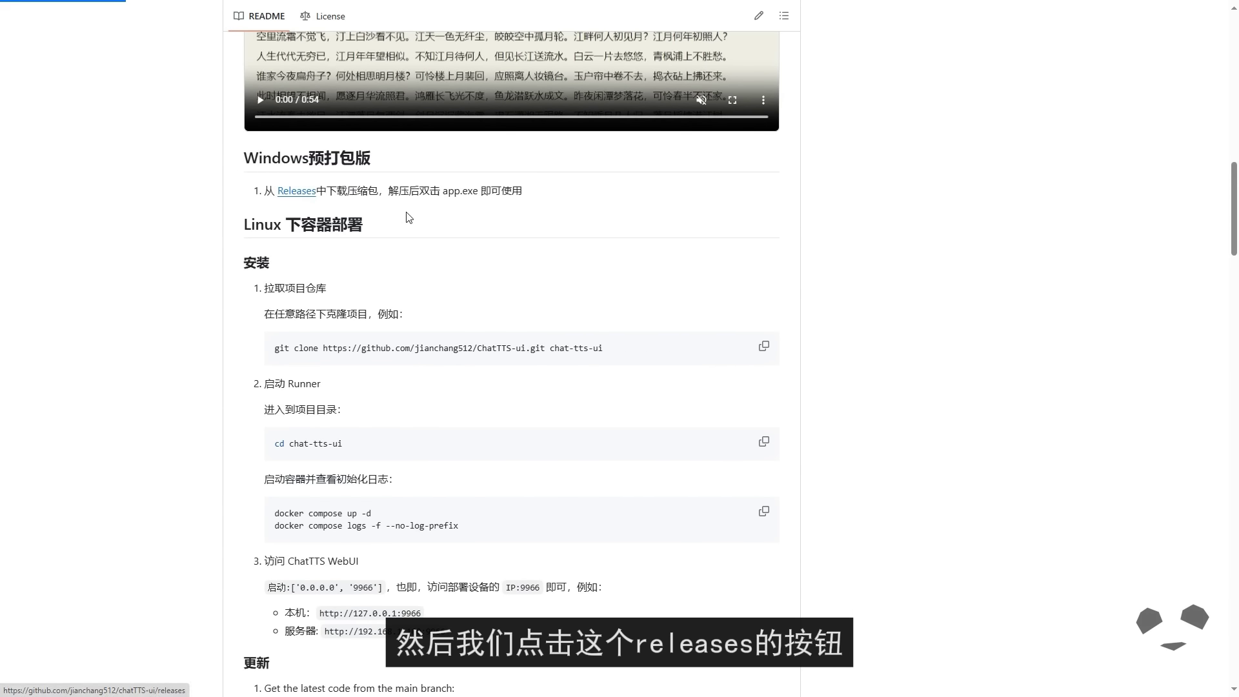
Download the v0.6 full package through its huggingface link and the v0.7 upgrade patch win-PatchUpdate-v0.7.zip from the Windows-v0.6 release
{"action": "scroll", "coordinate": [829, 326], "scroll_direction": "down", "scroll_amount": 1}
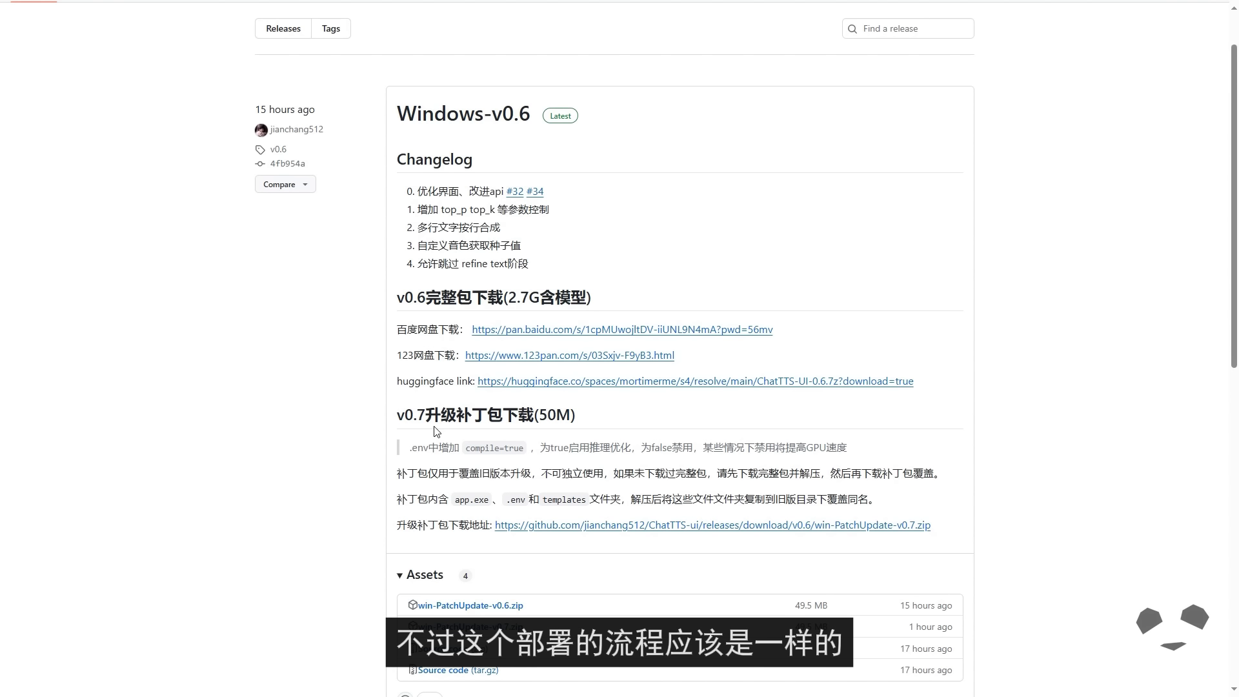
{"action": "left_click", "coordinate": [712, 381]}
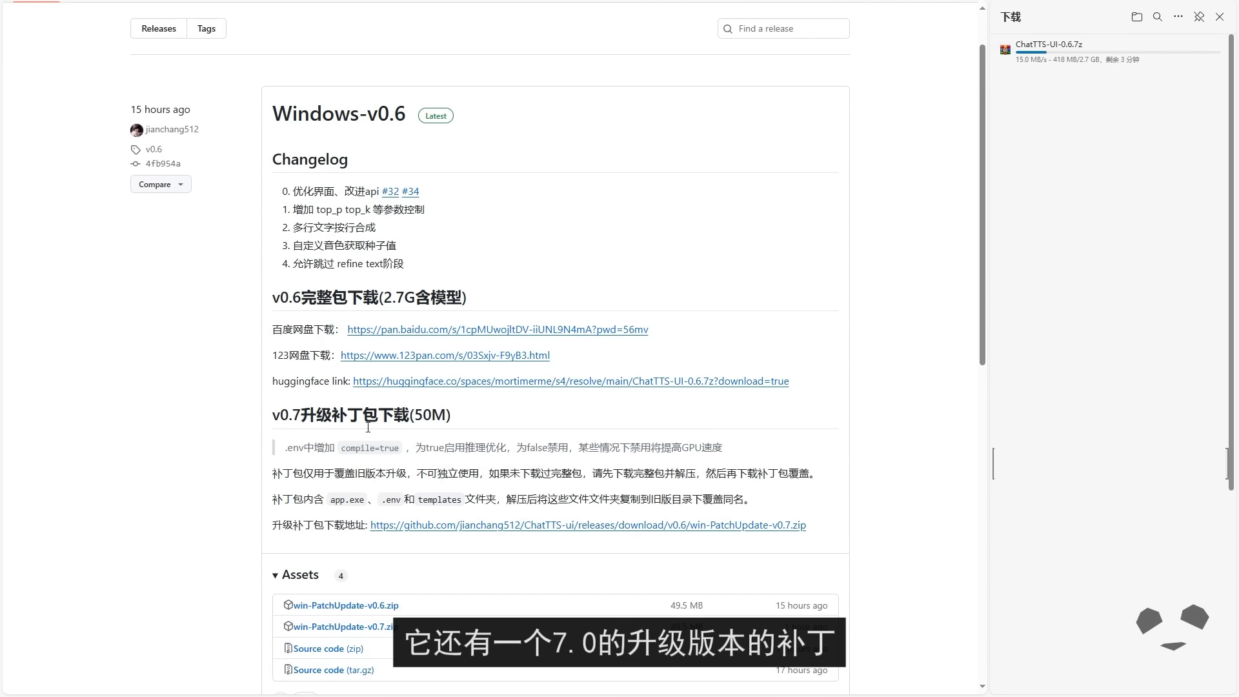
{"action": "left_click", "coordinate": [708, 531]}
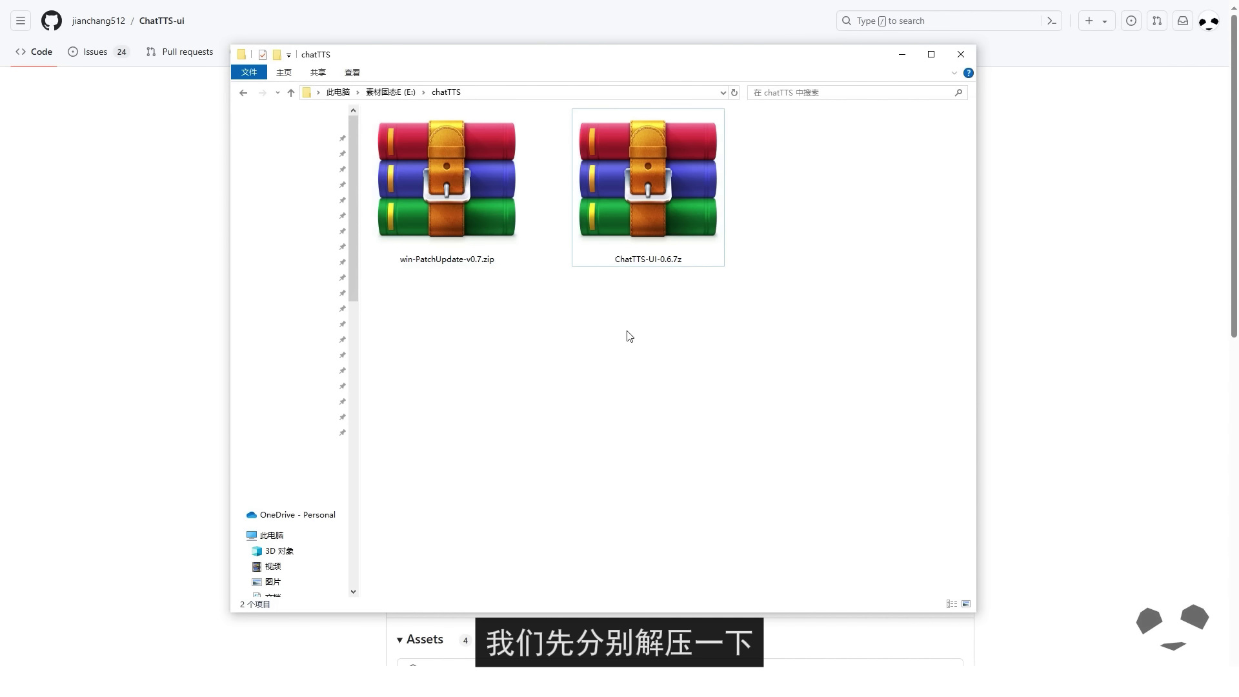
Extract ChatTTS-UI-0.6.7z and win-PatchUpdate-v0.7.zip in the chatTTS folder, each into its own separate folder
{"action": "left_click_drag", "start_coordinate": [695, 309], "coordinate": [440, 195]}
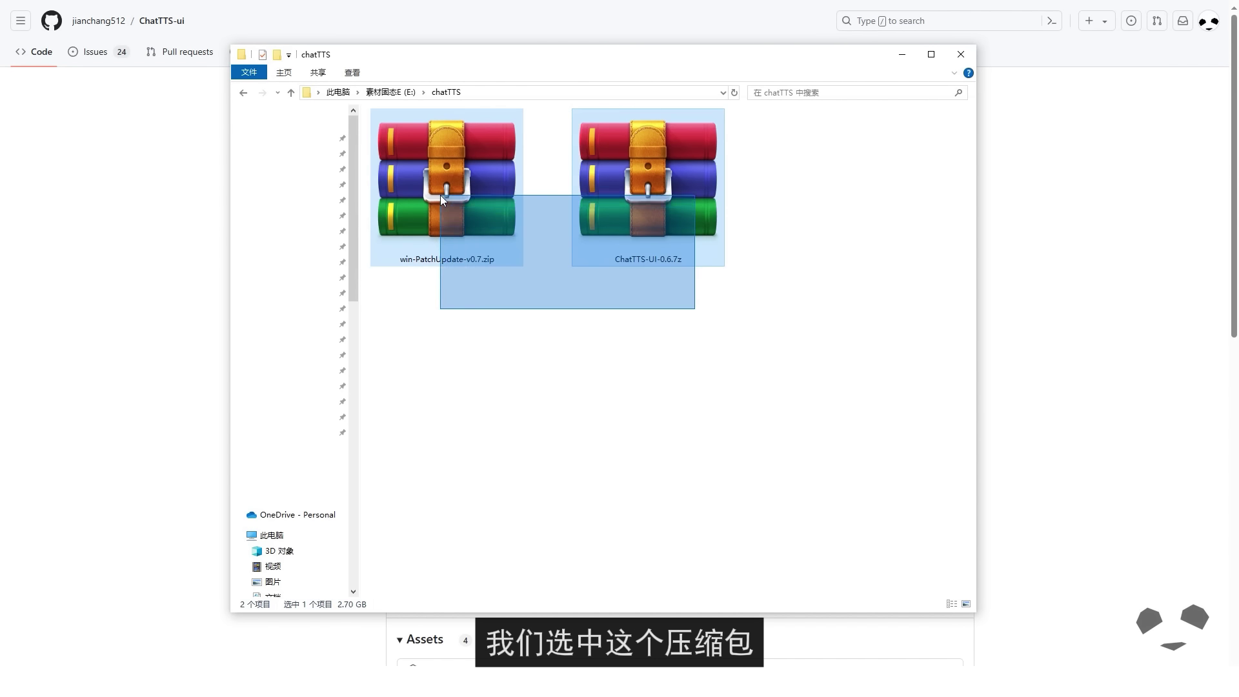
{"action": "right_click", "coordinate": [640, 177]}
{"action": "left_click", "coordinate": [769, 325]}
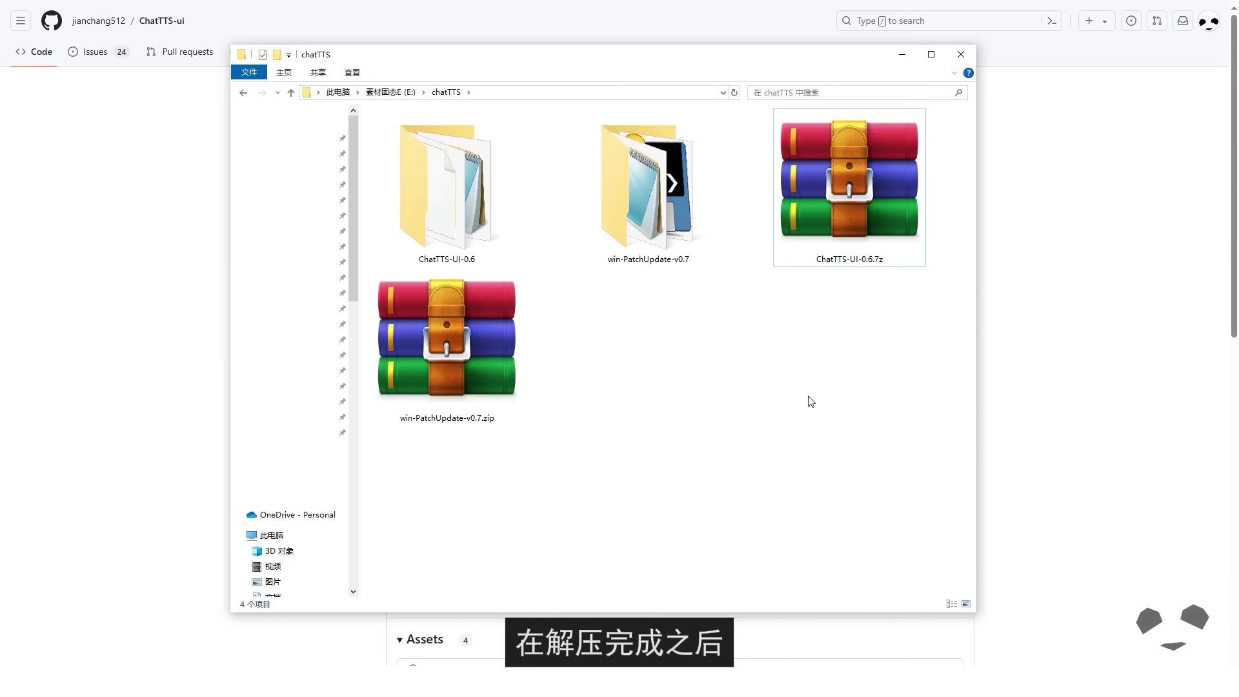
{"action": "key", "text": "Home"}
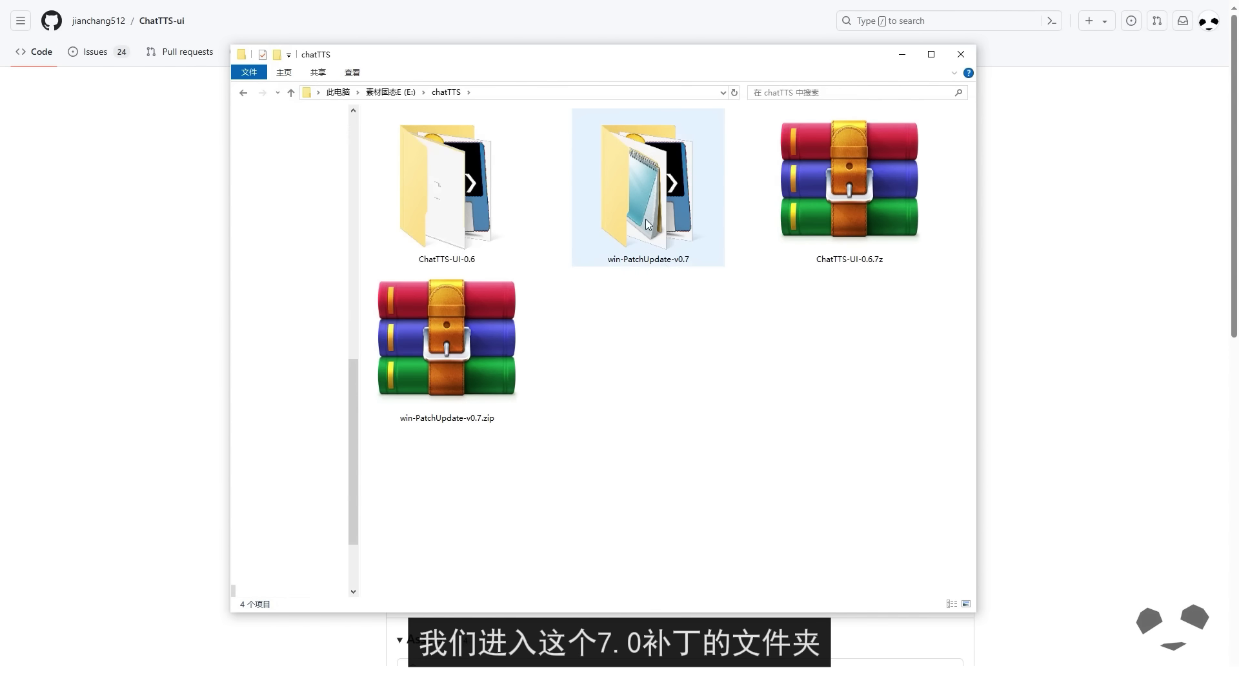
Copy the templates folder, .env and app.exe from the extracted win-PatchUpdate-v0.7 folder
{"action": "double_click", "coordinate": [645, 219]}
{"action": "left_click_drag", "start_coordinate": [742, 266], "coordinate": [400, 171]}
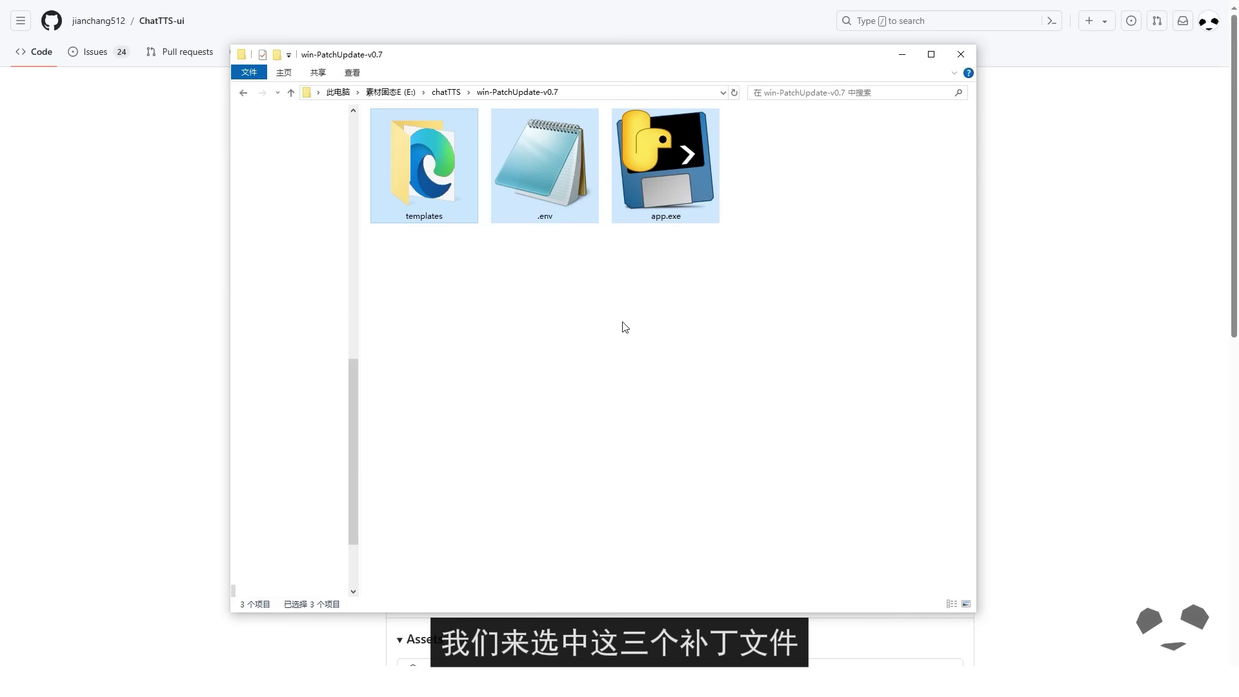
{"action": "right_click", "coordinate": [633, 175]}
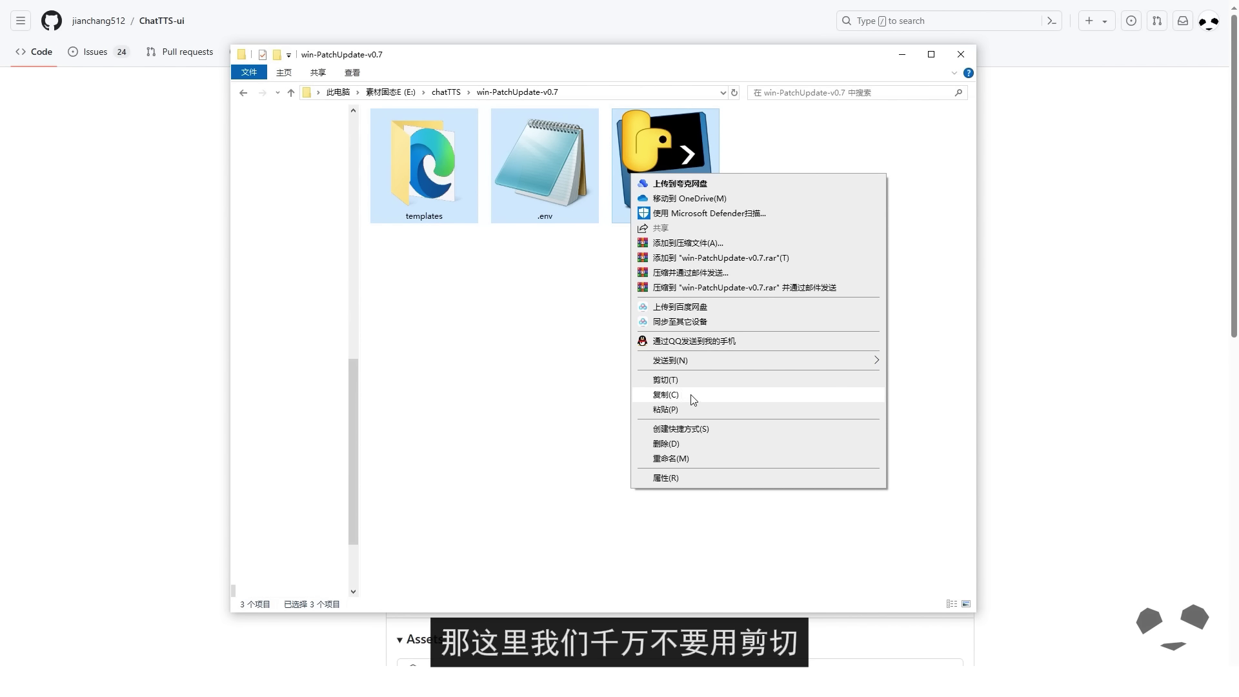
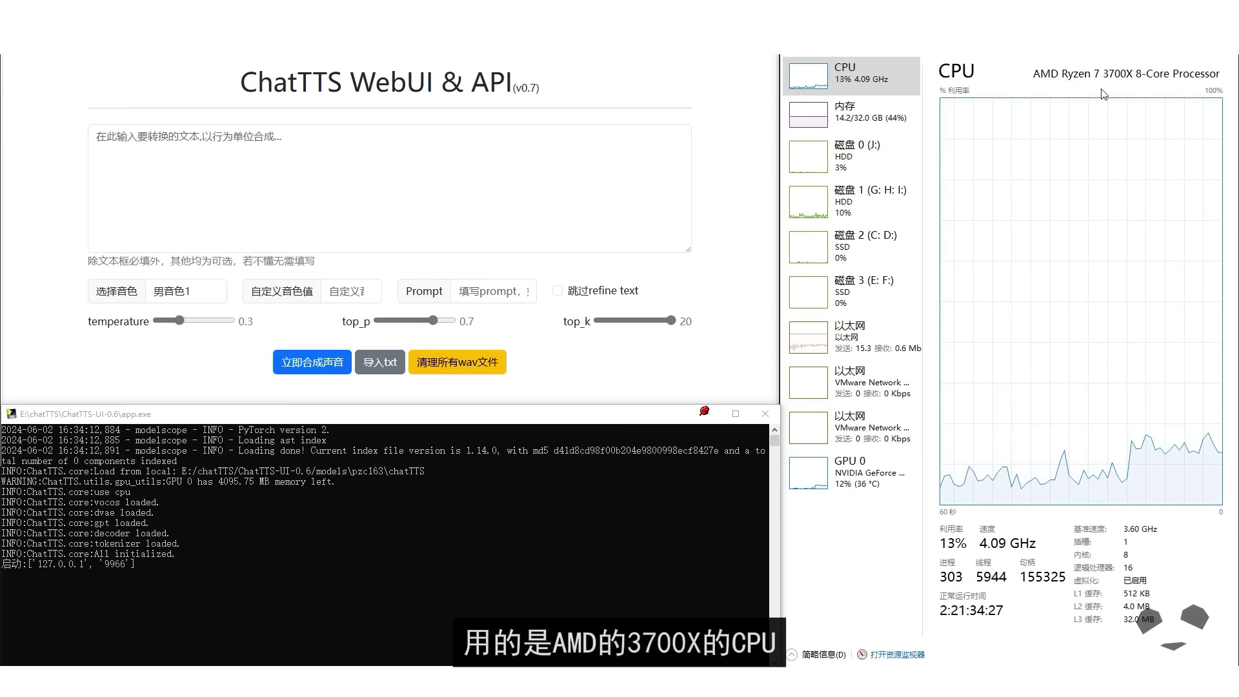
Synthesize the text 床前明月光，疑是地上霜 with voice 男音色1 in the ChatTTS WebUI and play the generated audio
{"action": "left_click", "coordinate": [845, 469]}
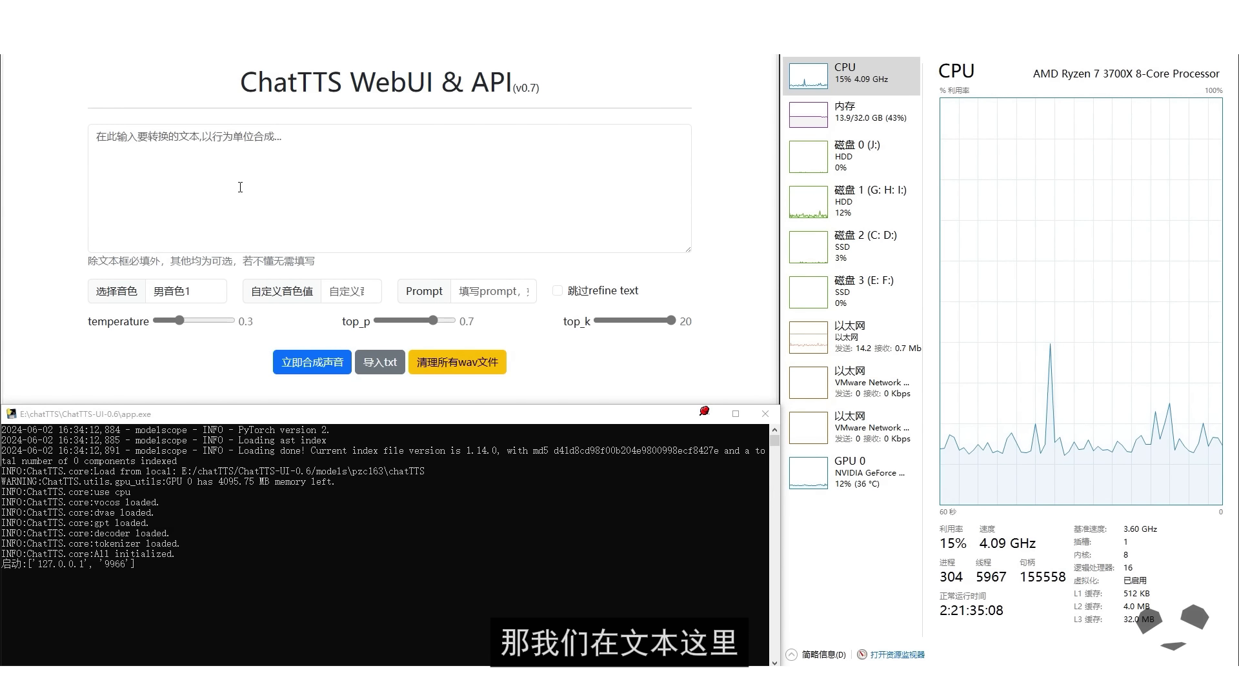
{"action": "left_click", "coordinate": [298, 177]}
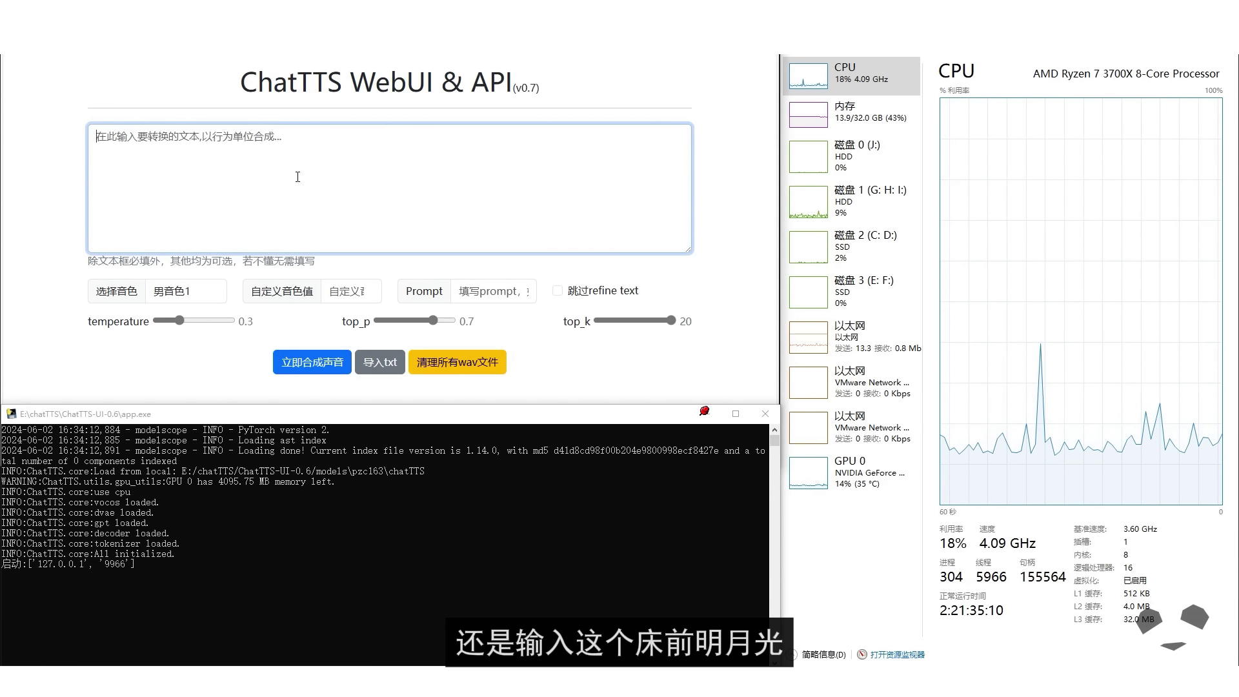
{"action": "type", "text": "床前明月光，疑是地上霜"}
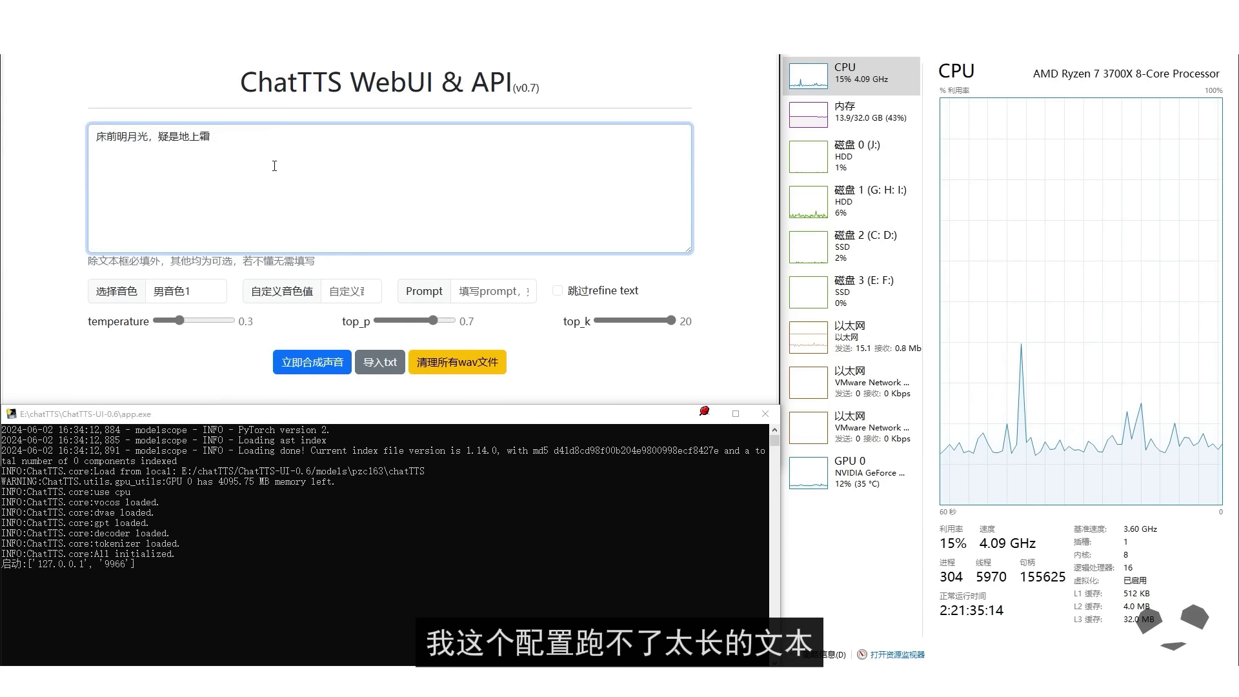
{"action": "left_click", "coordinate": [312, 366]}
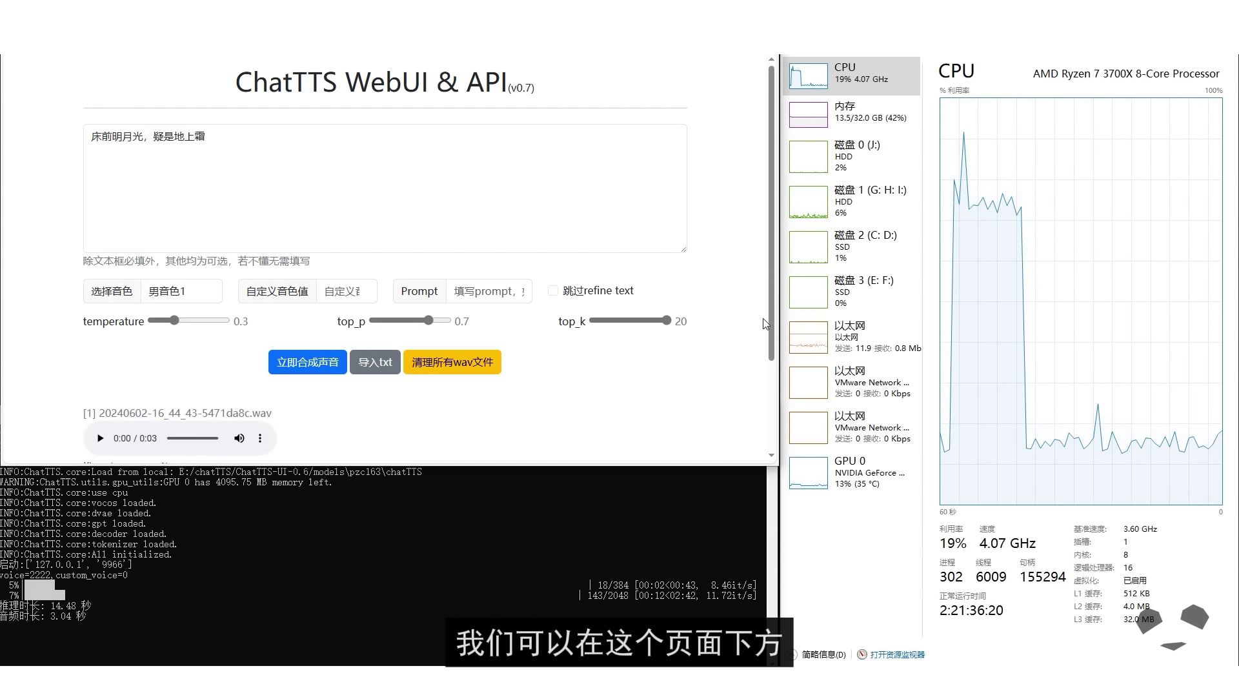
{"action": "scroll", "coordinate": [766, 325], "scroll_direction": "down", "scroll_amount": 1}
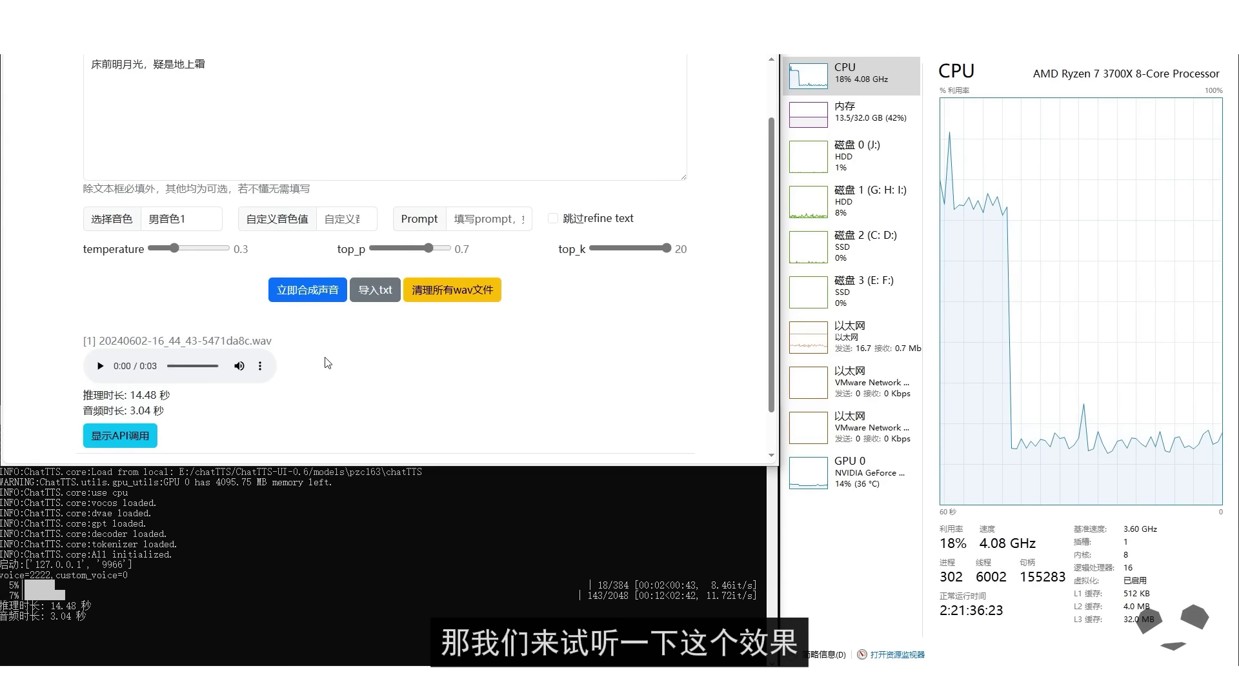
{"action": "left_click", "coordinate": [100, 315]}
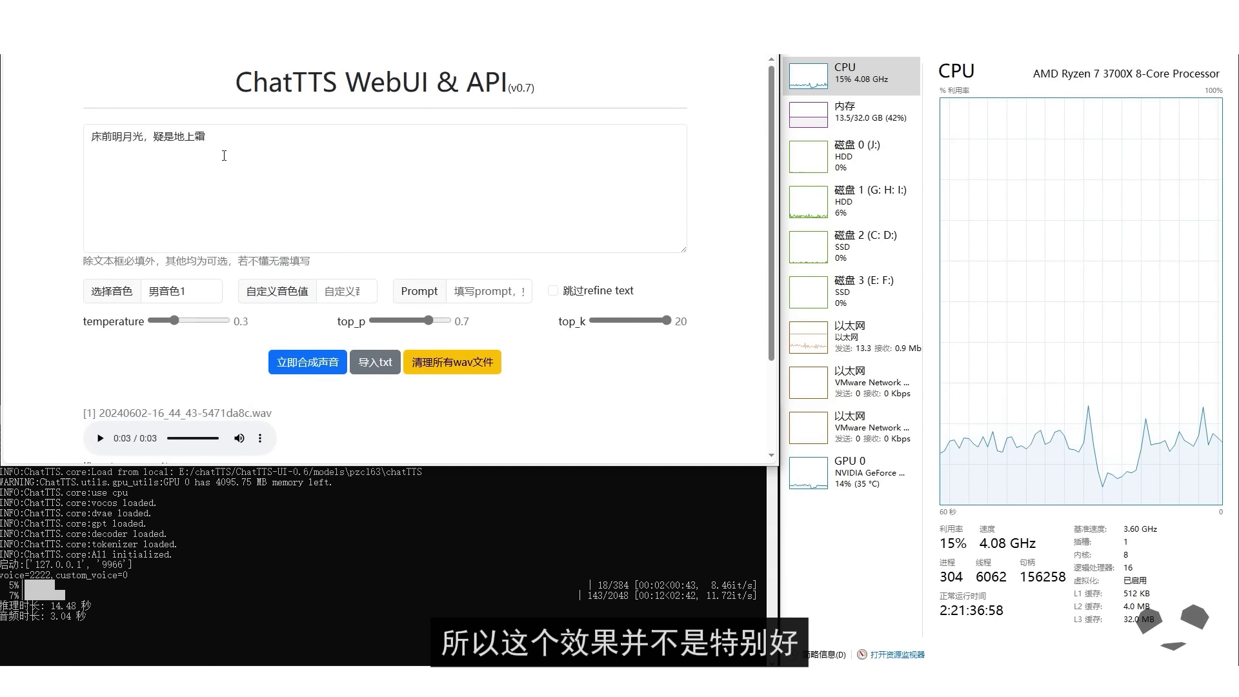
Extend the text with ，举头望明月，低头思故乡，我是氪学家，我们是一个正经的频道, synthesize it and play the new audio
{"action": "left_click", "coordinate": [308, 188]}
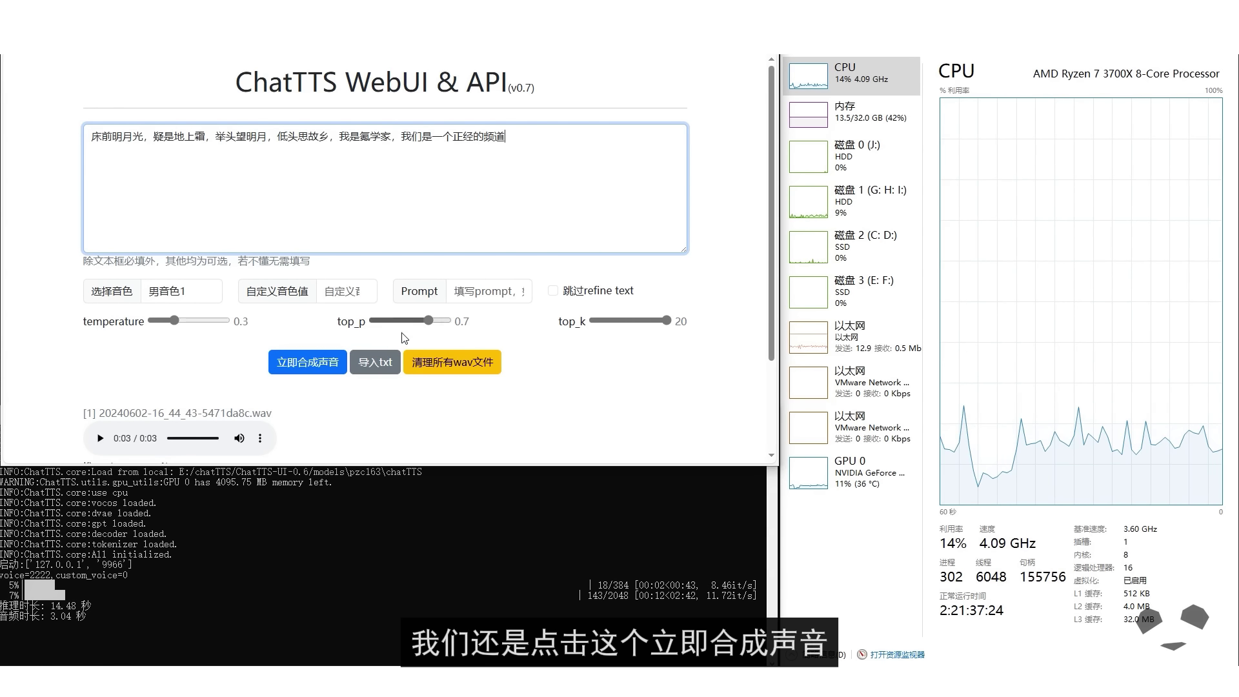
{"action": "left_click", "coordinate": [329, 362]}
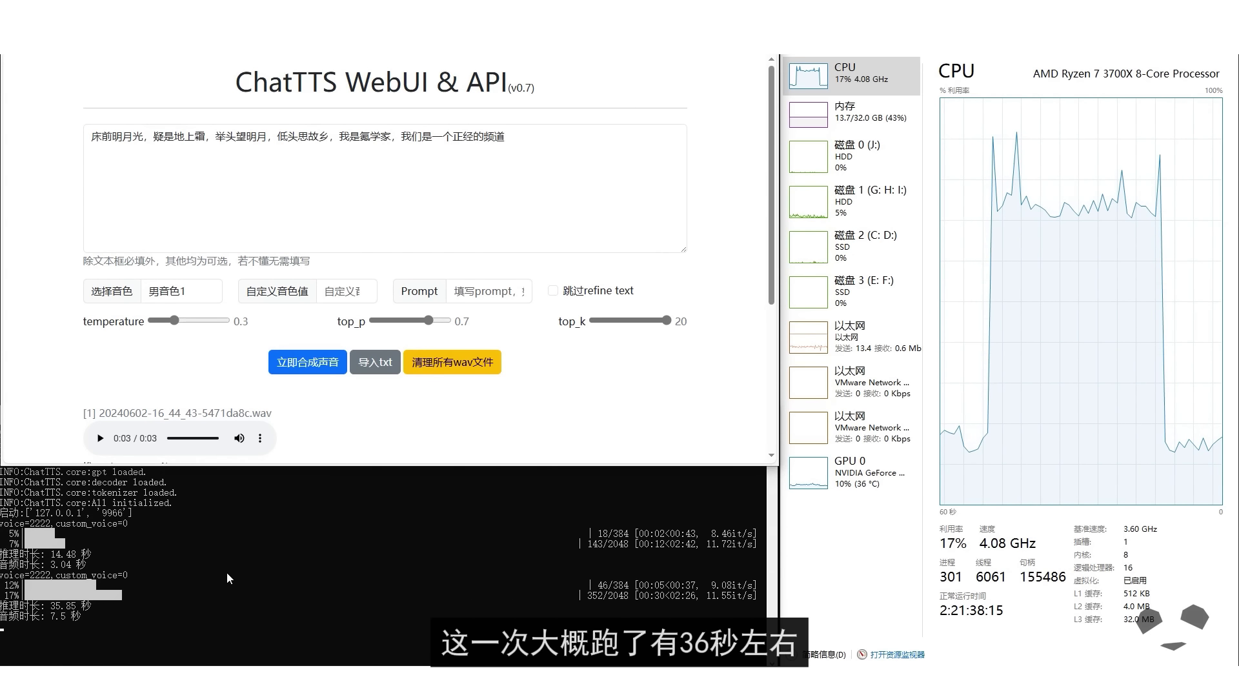
{"action": "scroll", "coordinate": [387, 258], "scroll_direction": "down", "scroll_amount": 4}
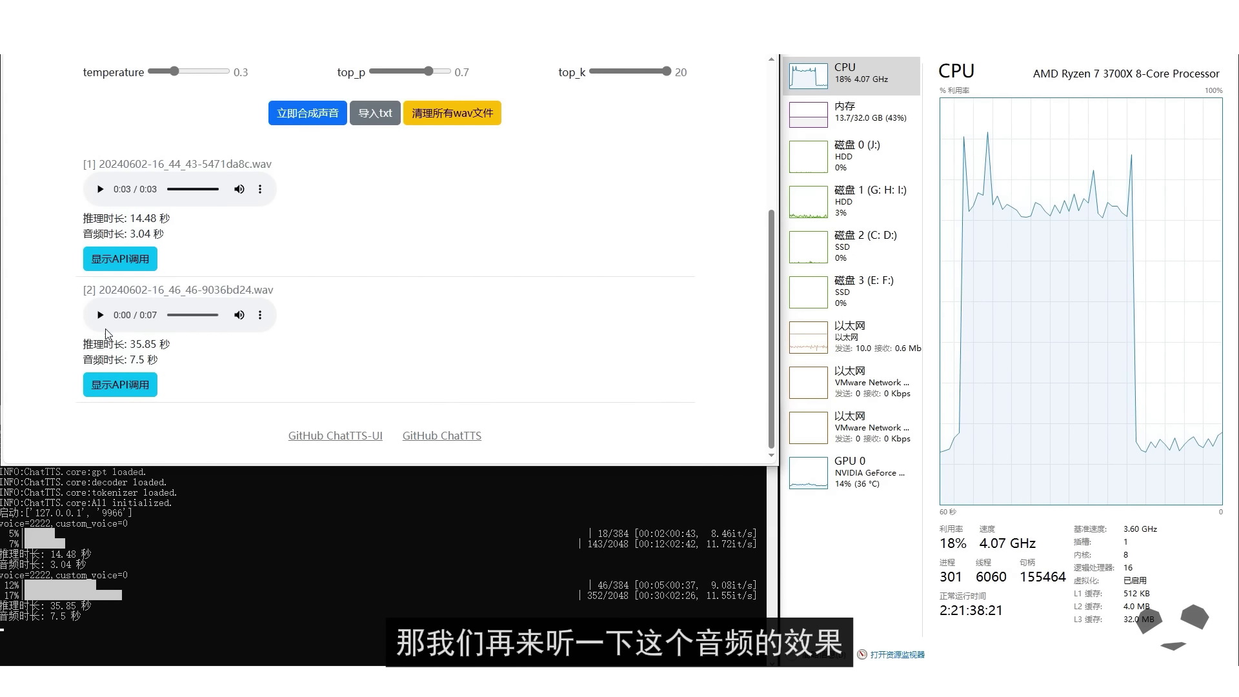
{"action": "left_click", "coordinate": [100, 316]}
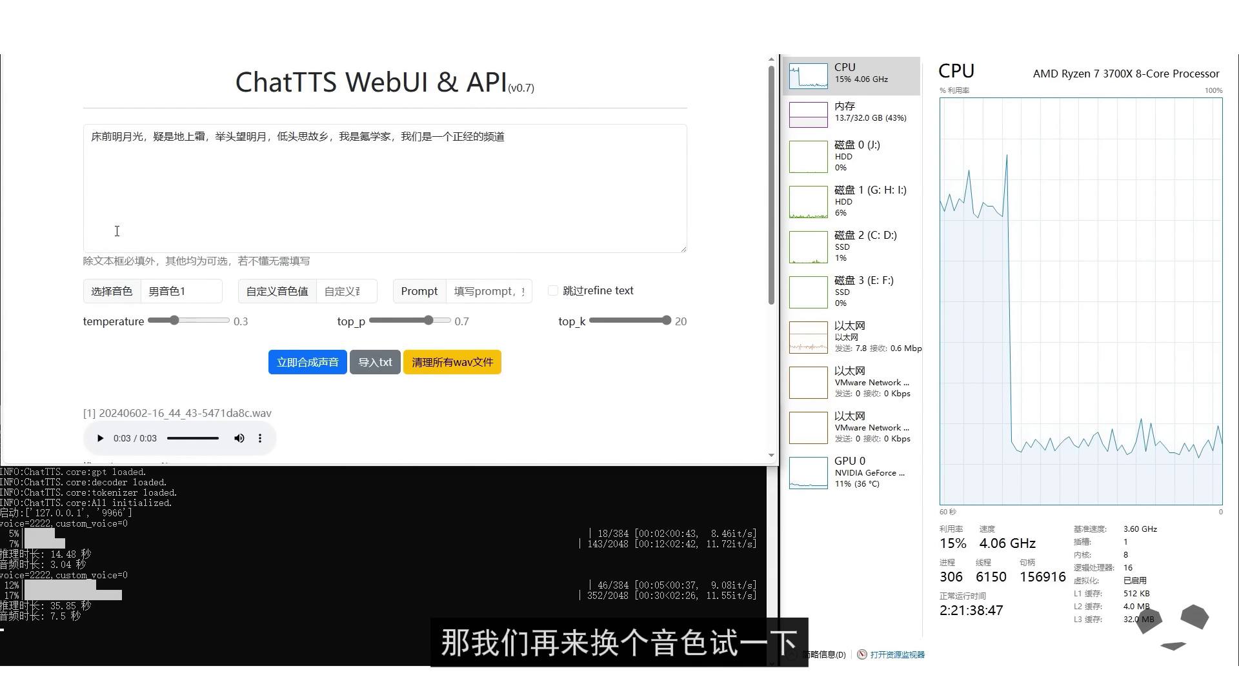
Change the voice to 女音色2, synthesize the same text again and play the newly generated audio
{"action": "left_click", "coordinate": [181, 291]}
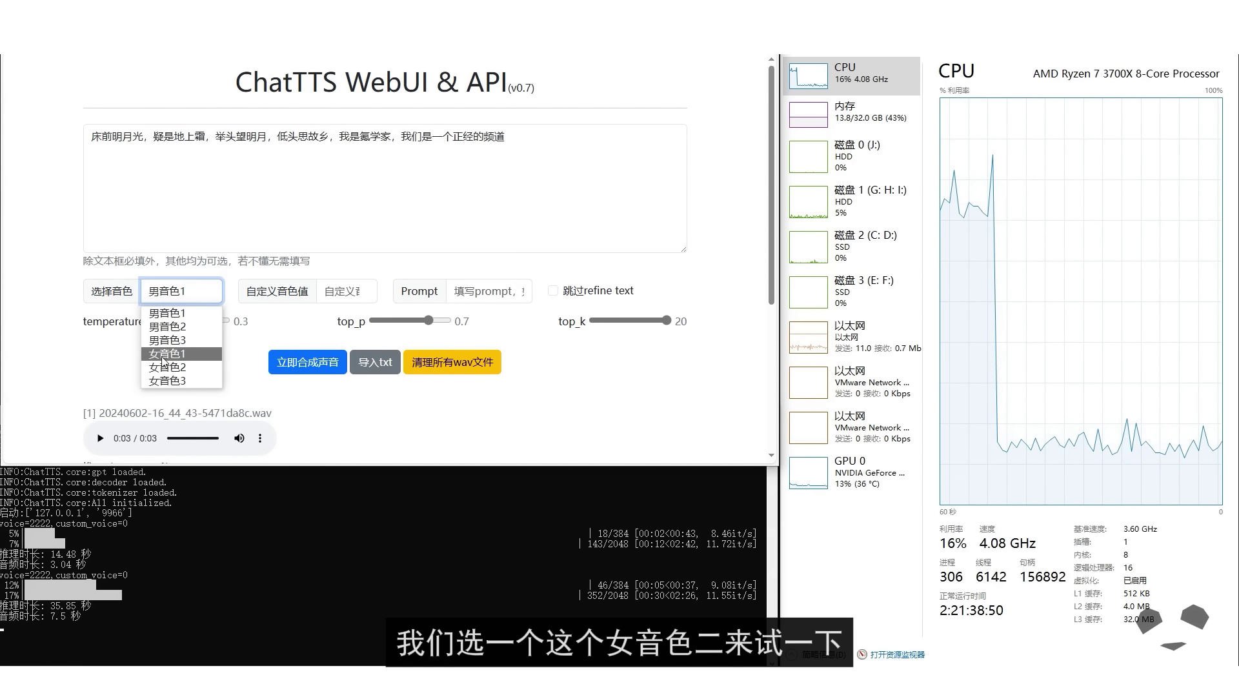
{"action": "left_click", "coordinate": [169, 362]}
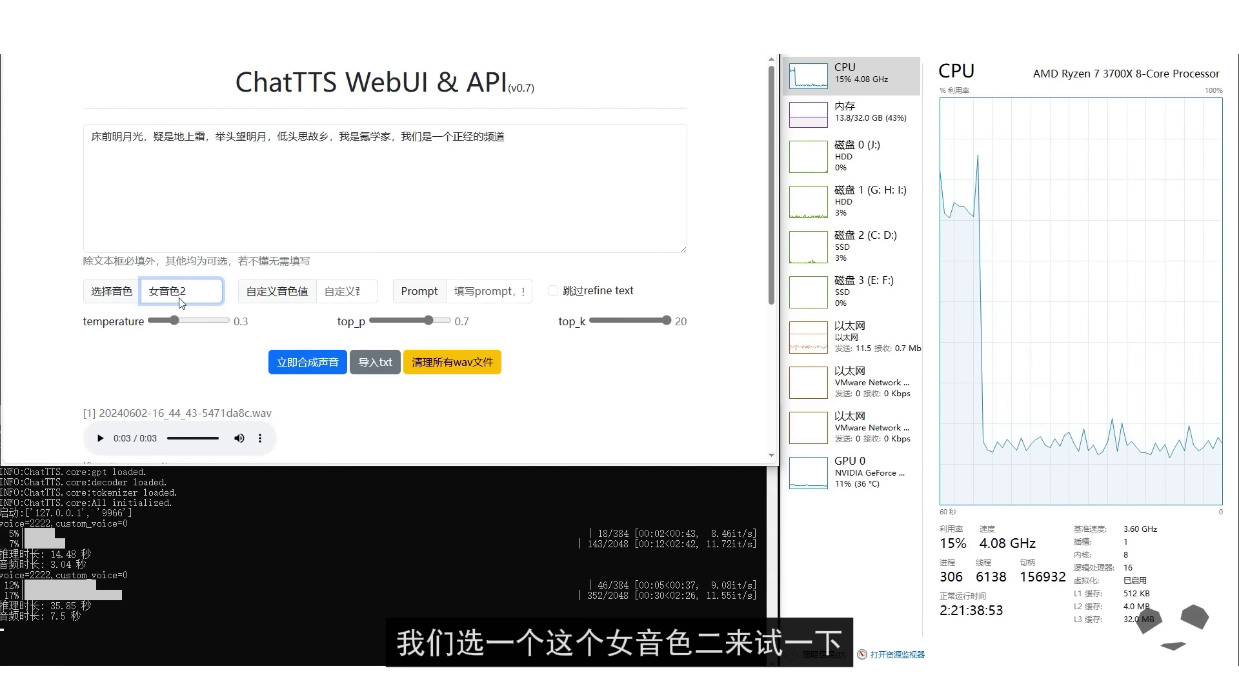
{"action": "left_click", "coordinate": [300, 363]}
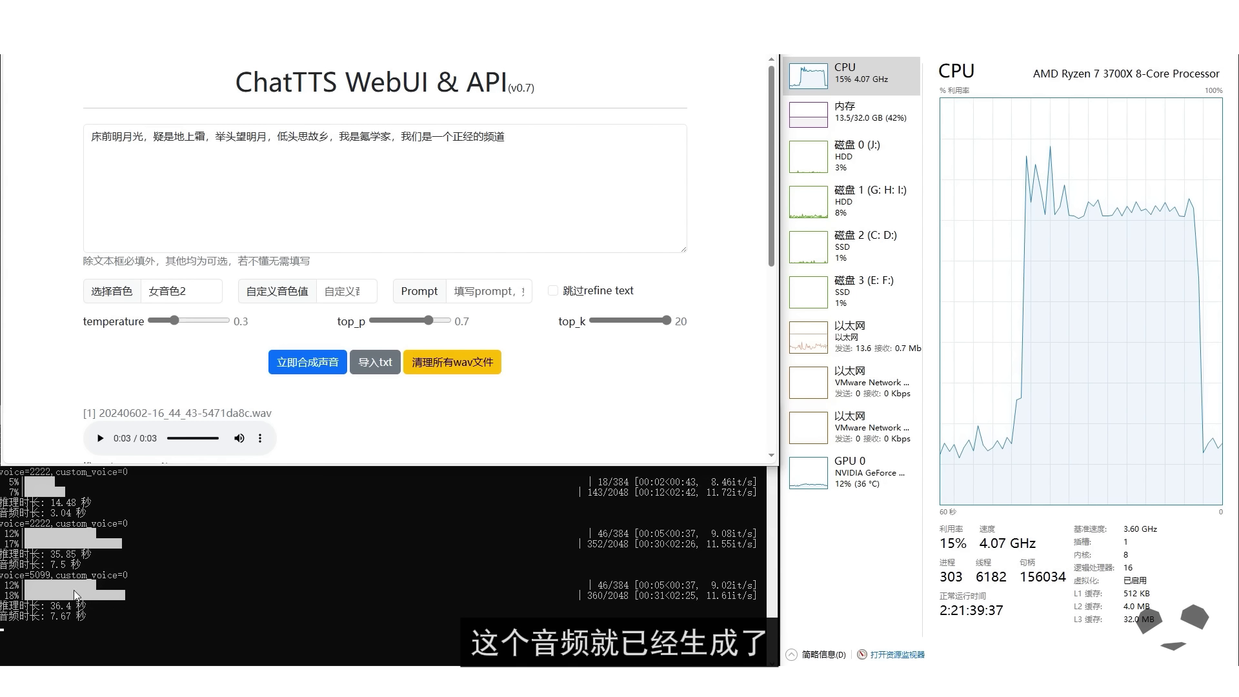
{"action": "scroll", "coordinate": [542, 384], "scroll_direction": "down", "scroll_amount": 6}
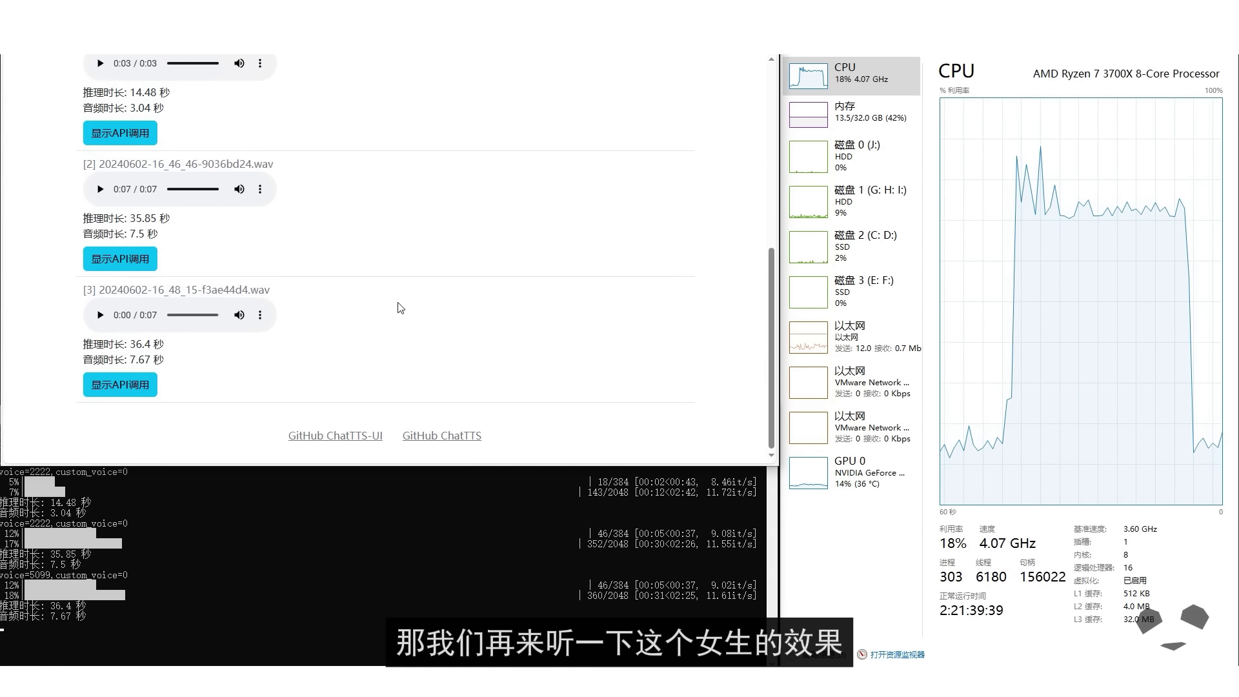
{"action": "left_click", "coordinate": [100, 315]}
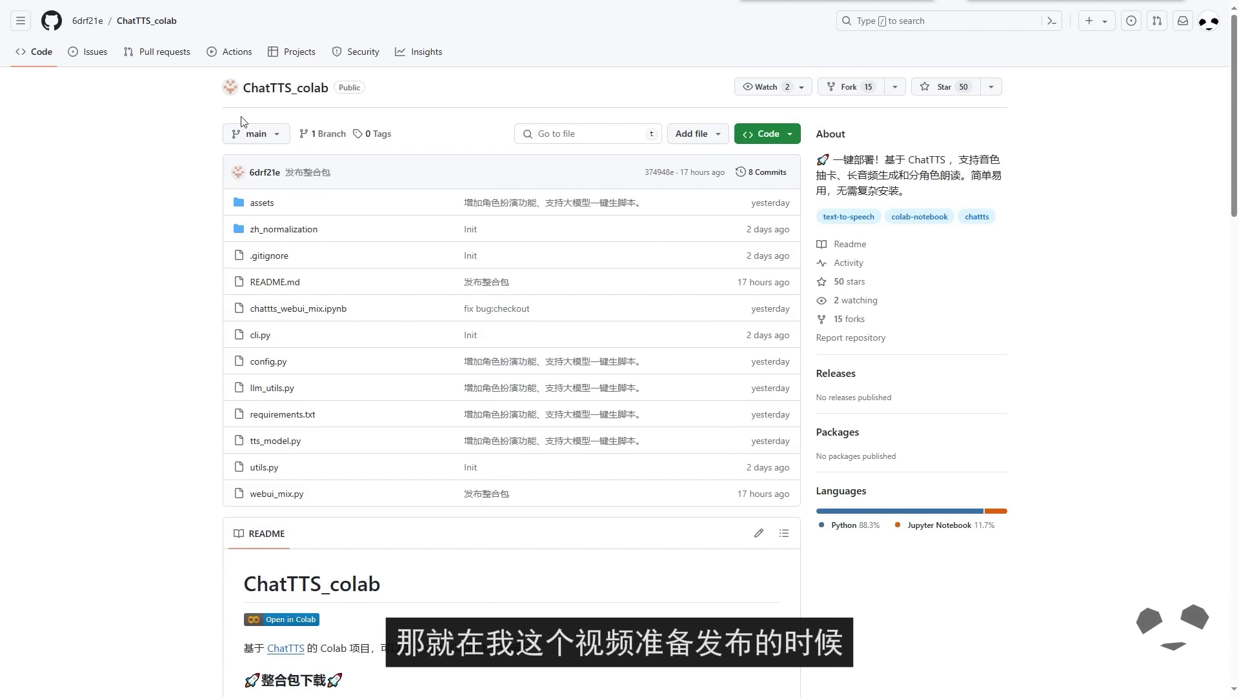
Review the 整合包下载 section for Windows in the ChatTTS_colab README, including its system version, download address and extraction code
{"action": "scroll", "coordinate": [391, 430], "scroll_direction": "down", "scroll_amount": 5}
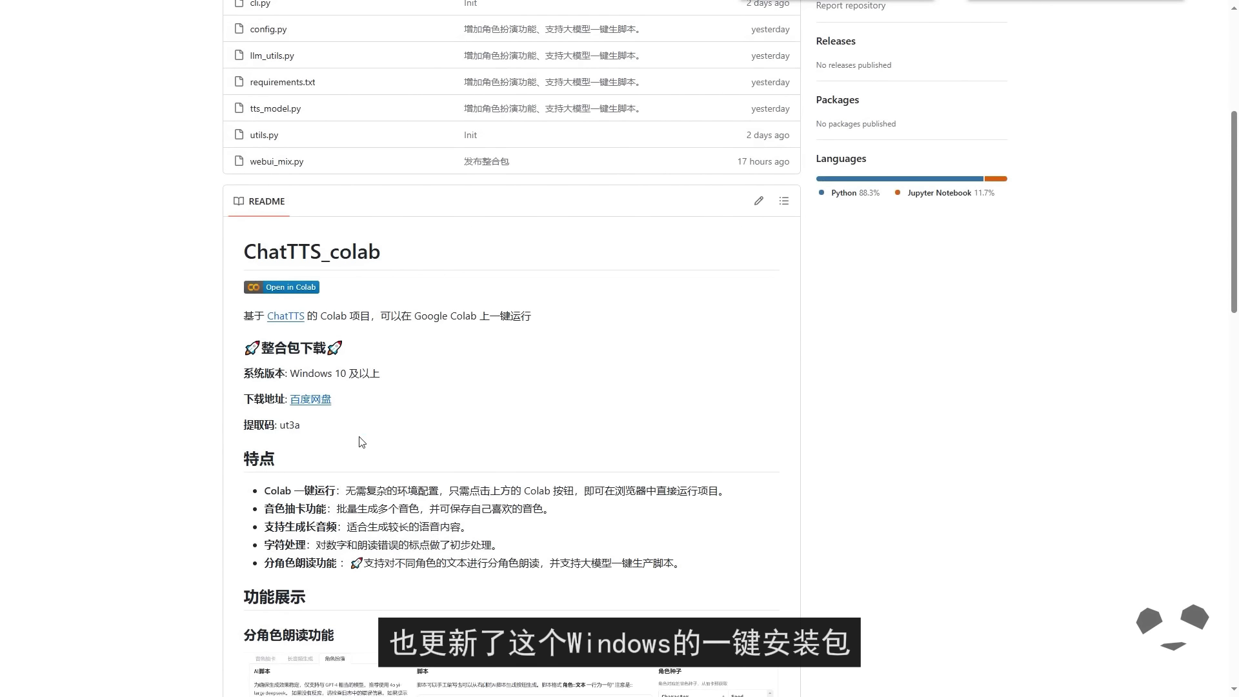
{"action": "left_click_drag", "start_coordinate": [301, 426], "coordinate": [235, 364]}
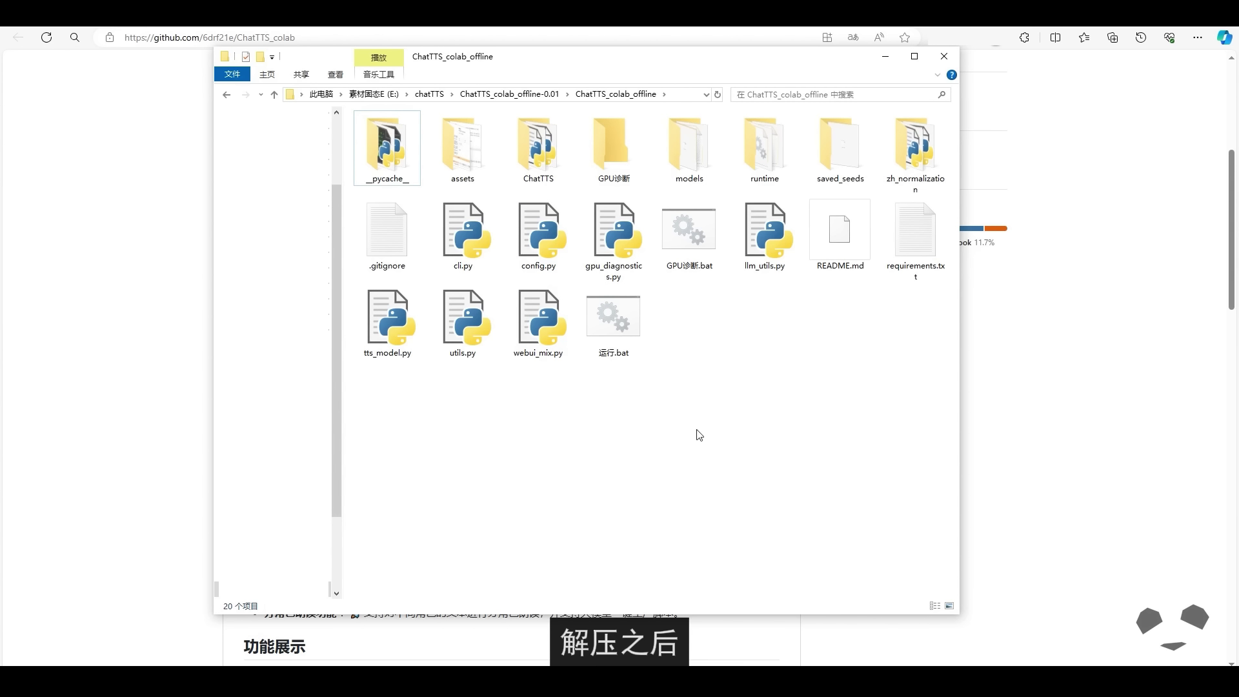
Launch the offline package with 运行.bat in the ChatTTS_colab_offline folder and check the WebUI's local address 127.0.0.1:7860
{"action": "left_click", "coordinate": [625, 330]}
{"action": "double_click", "coordinate": [624, 328]}
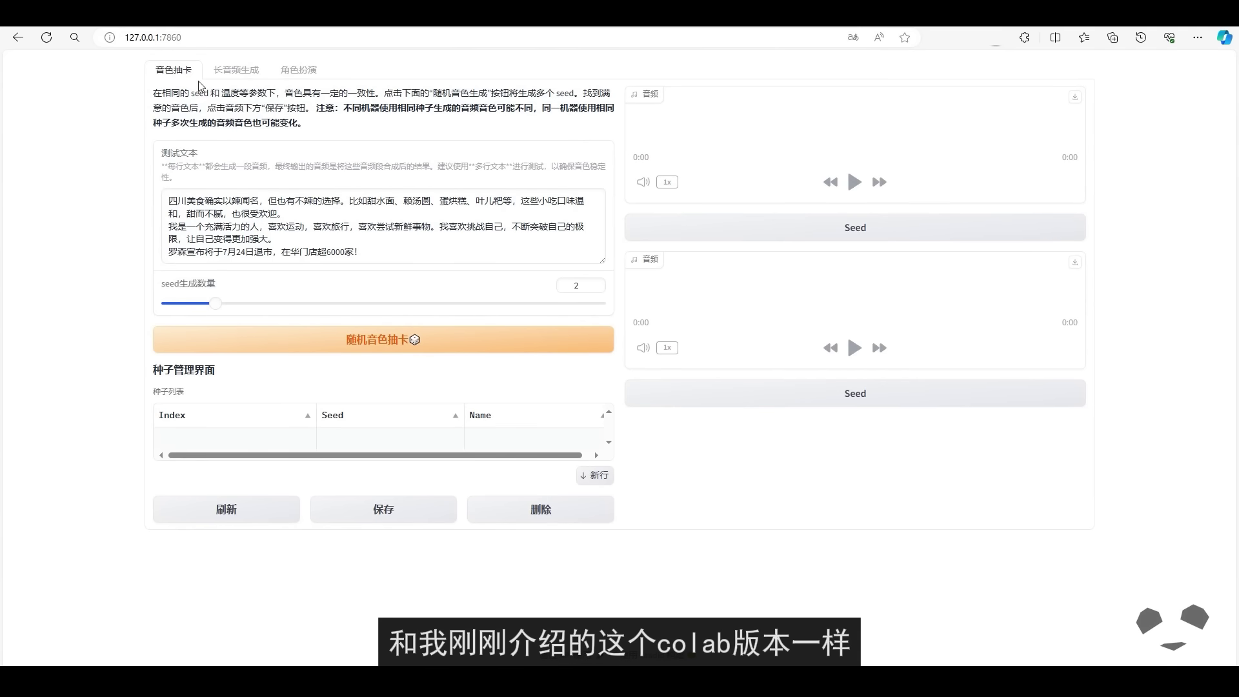
{"action": "left_click", "coordinate": [225, 33]}
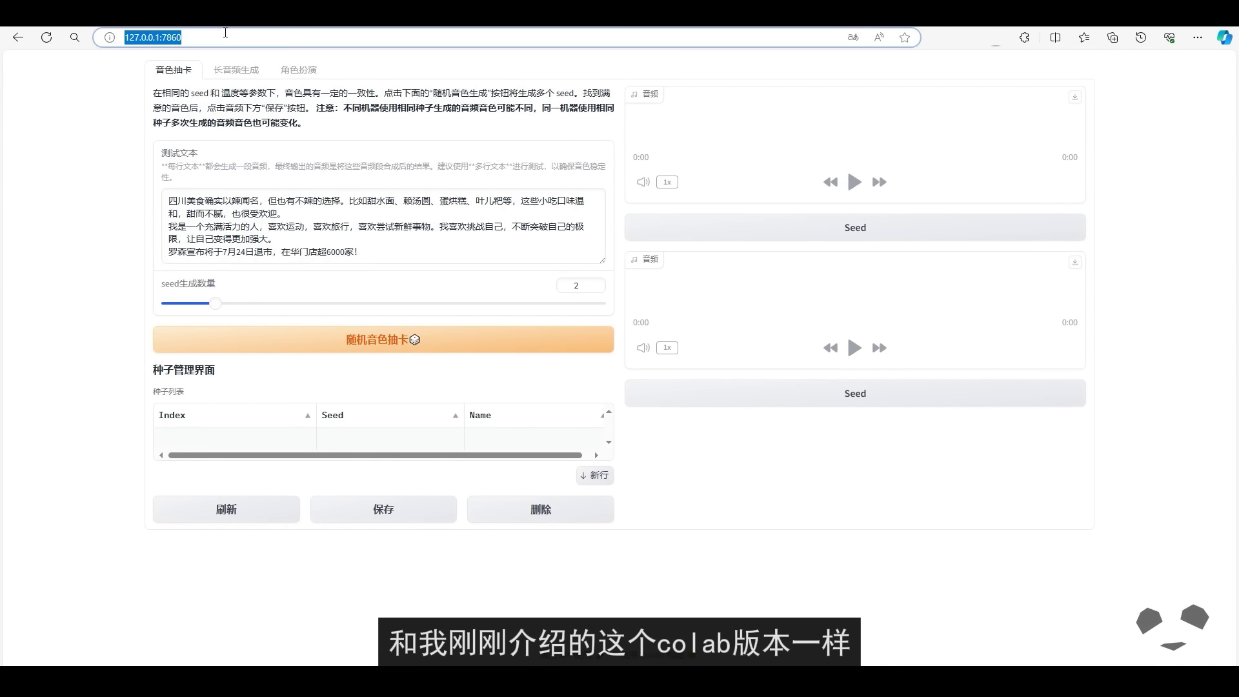
{"action": "left_click", "coordinate": [99, 219]}
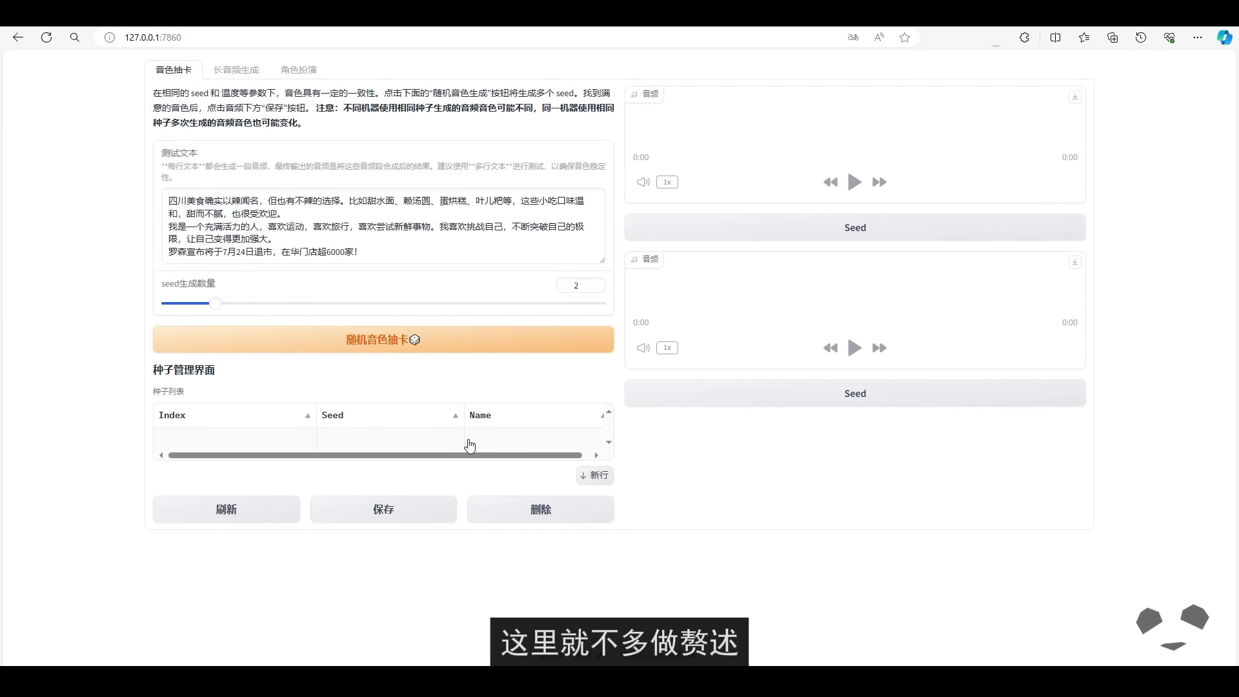